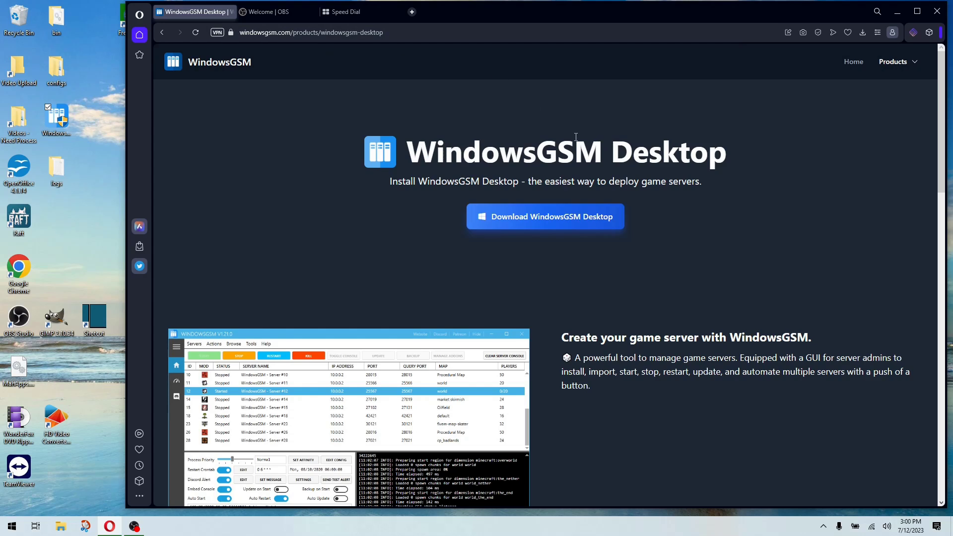
- Go to the WindowsGSM Desktop product page via the Products menu
{"action": "mouse_move", "coordinate": [908, 66]}
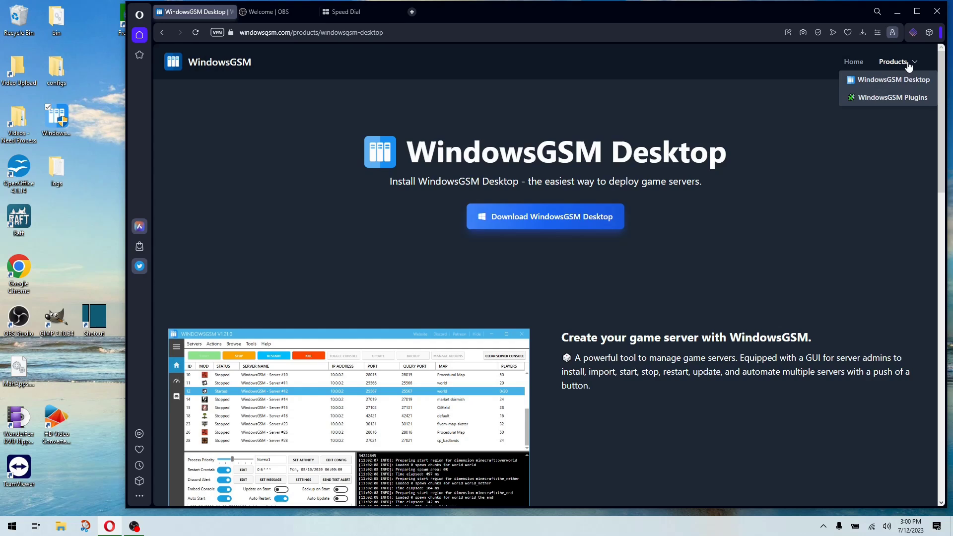
{"action": "left_click", "coordinate": [889, 85]}
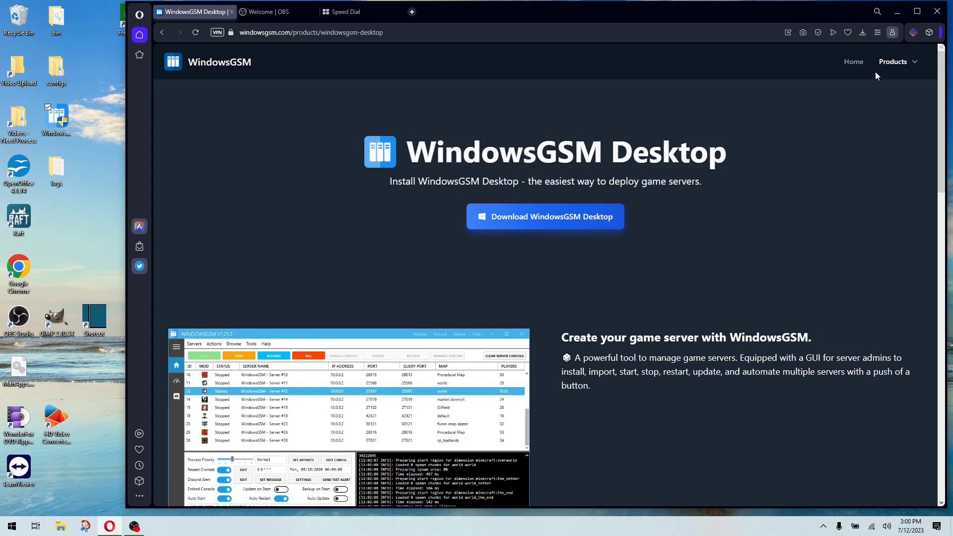
- Open the Downloads folder from Opera's recent downloads to check the WindowsGSM files, then close it
{"action": "left_click", "coordinate": [863, 32]}
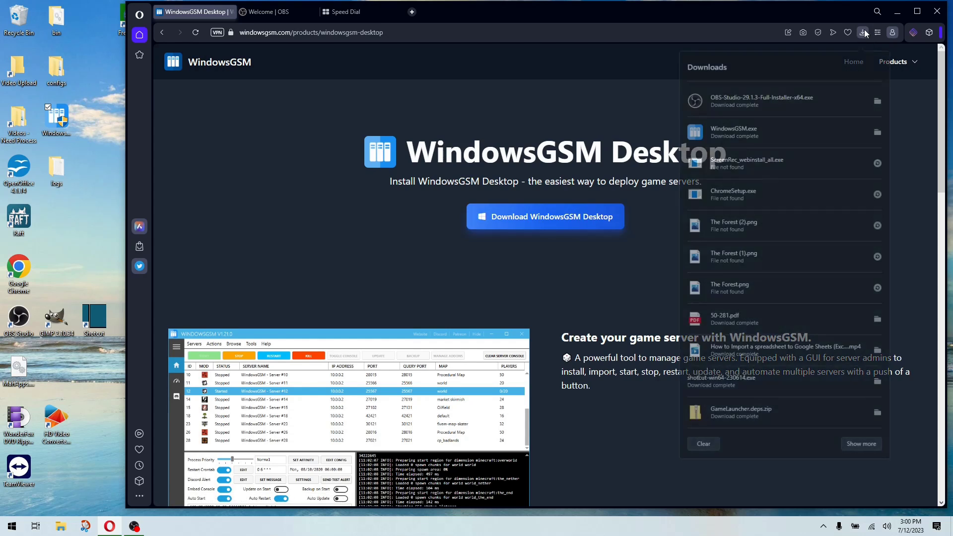
{"action": "left_click", "coordinate": [881, 133]}
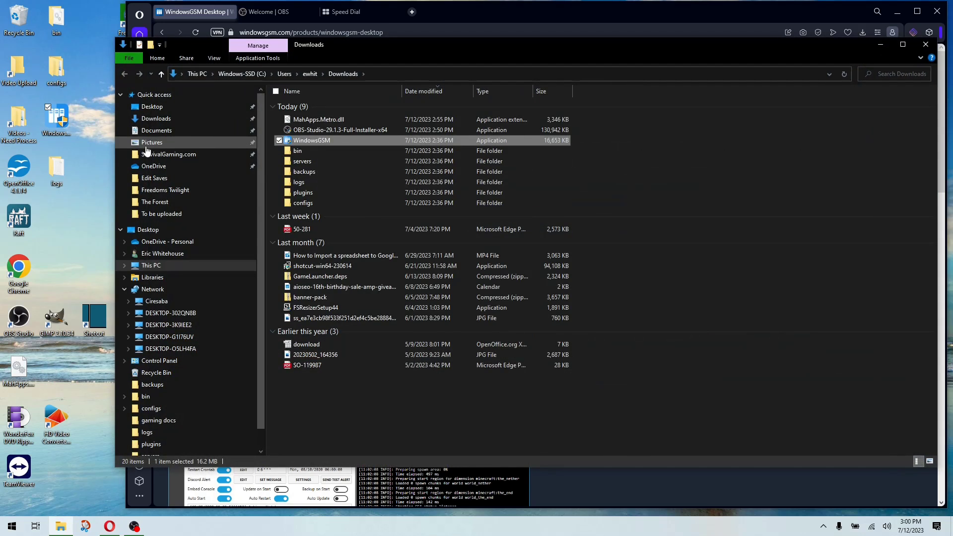
{"action": "left_click", "coordinate": [926, 44]}
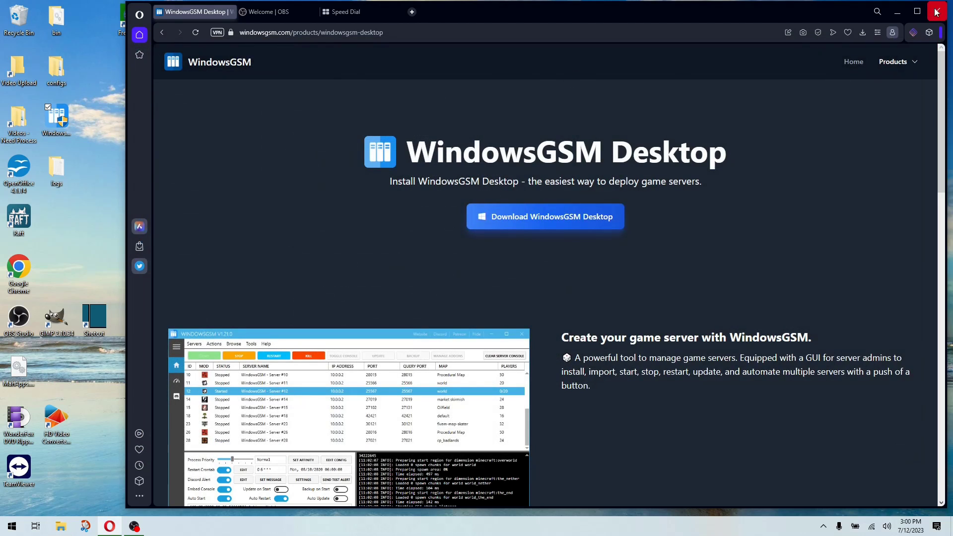
{"action": "left_click", "coordinate": [877, 12]}
- Minimize Opera and launch WindowsGSM V1.23.1 from its desktop icon
{"action": "left_click", "coordinate": [895, 12]}
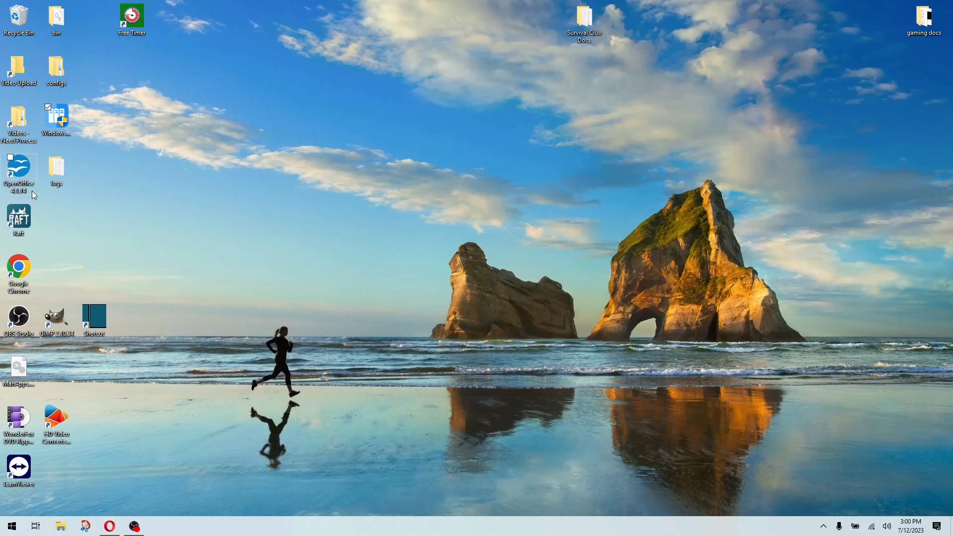
{"action": "double_click", "coordinate": [61, 122]}
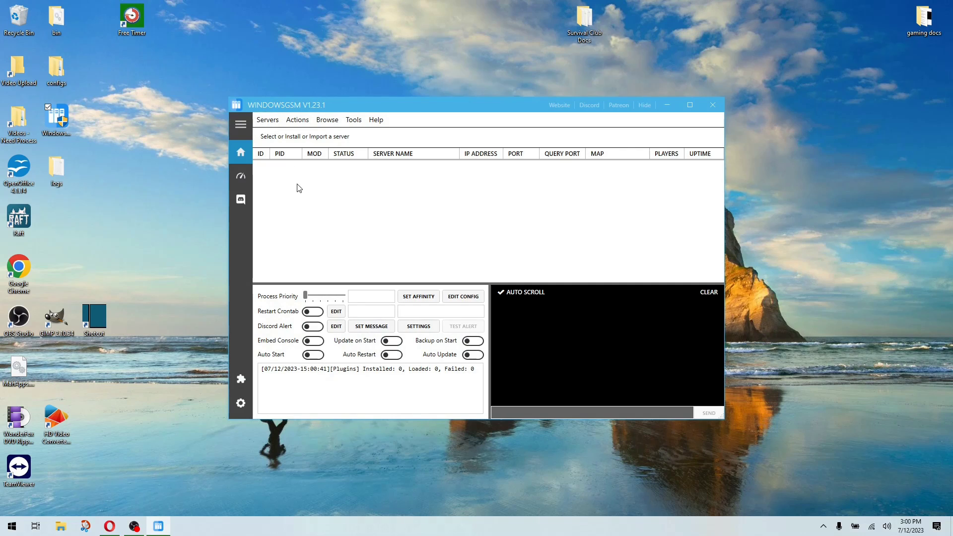
- In Install GameServer, pick The Forest Dedicated Server and rename the server to 'The Forest'
{"action": "left_click", "coordinate": [268, 120]}
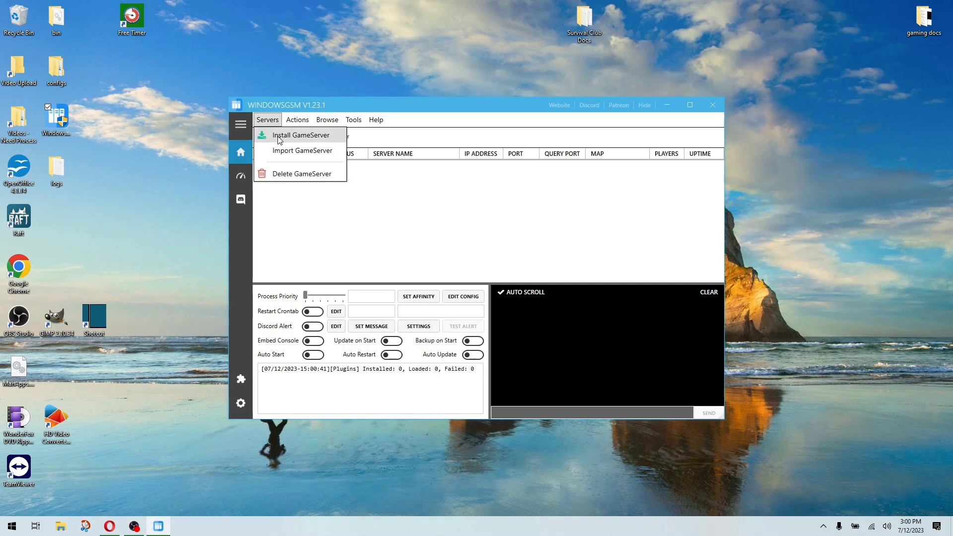
{"action": "left_click", "coordinate": [279, 136]}
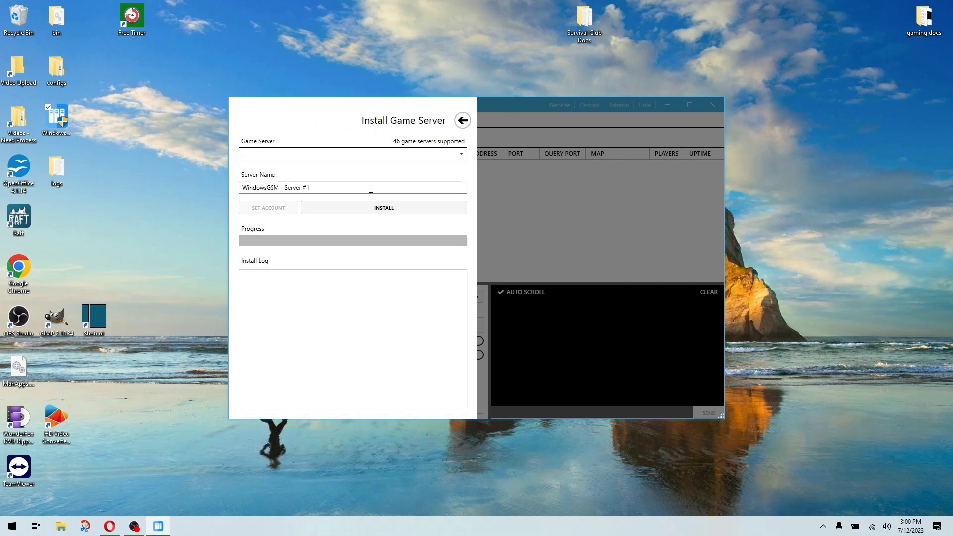
{"action": "left_click", "coordinate": [454, 154]}
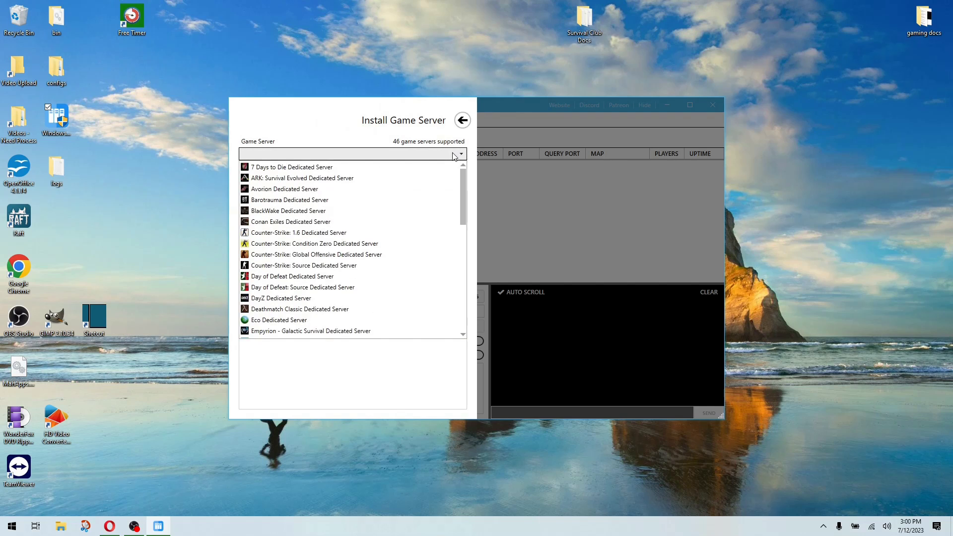
{"action": "scroll", "coordinate": [425, 221], "scroll_direction": "down", "scroll_amount": 1}
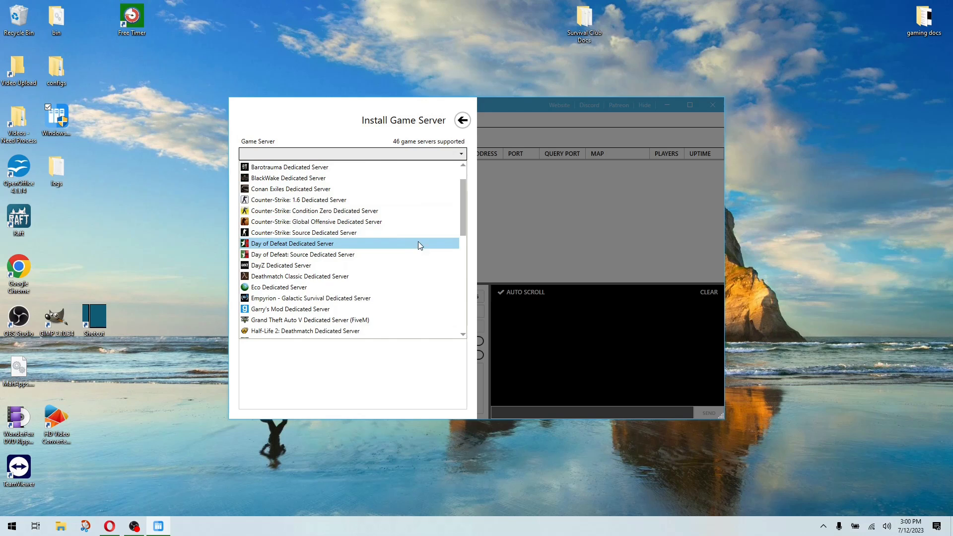
{"action": "scroll", "coordinate": [419, 248], "scroll_direction": "down", "scroll_amount": 5}
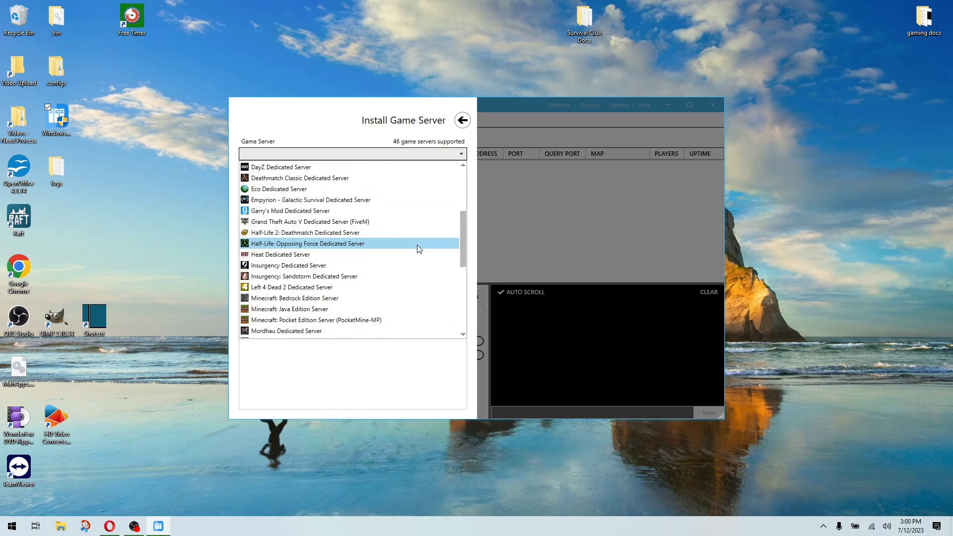
{"action": "scroll", "coordinate": [419, 248], "scroll_direction": "down", "scroll_amount": 4}
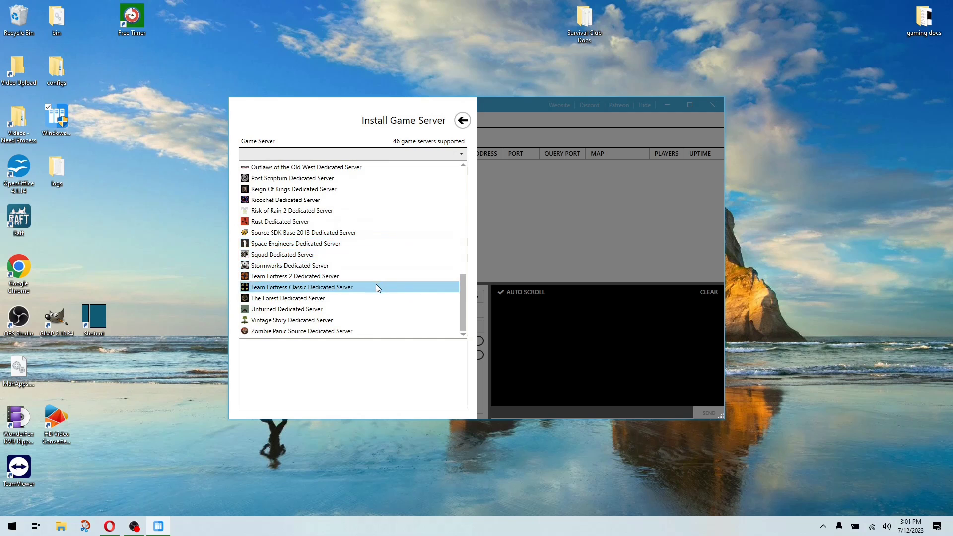
{"action": "left_click", "coordinate": [333, 302]}
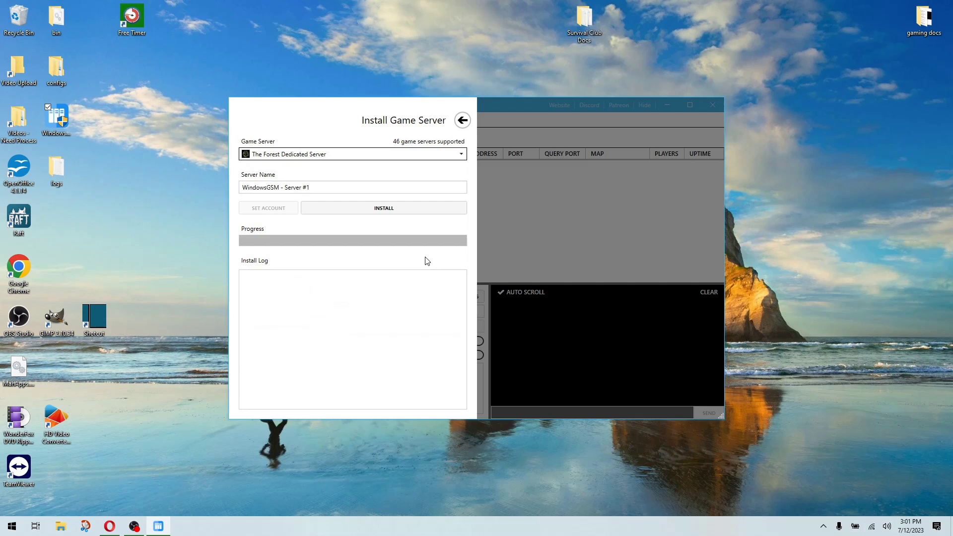
{"action": "left_click_drag", "start_coordinate": [332, 185], "coordinate": [195, 188]}
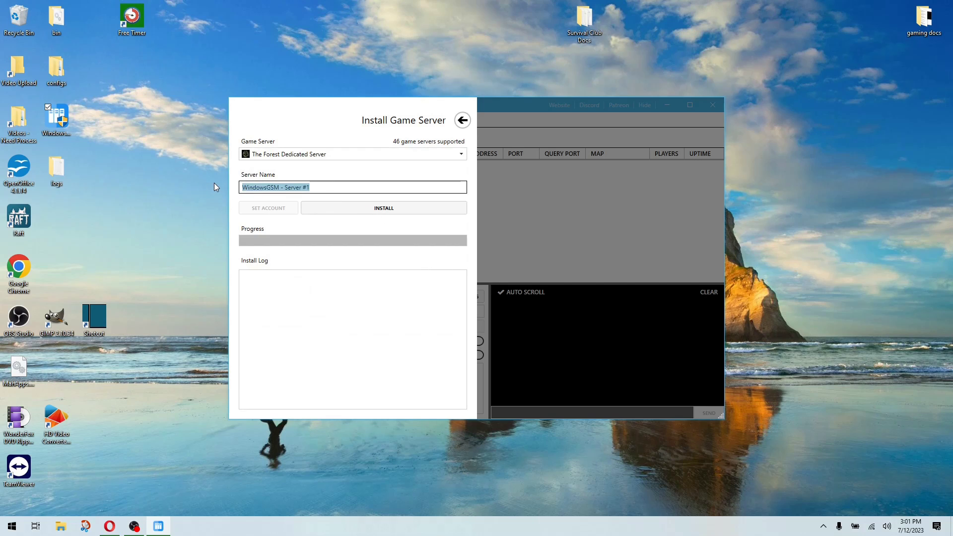
{"action": "key", "text": "BackSpace"}
{"action": "type", "text": "The Fores"}
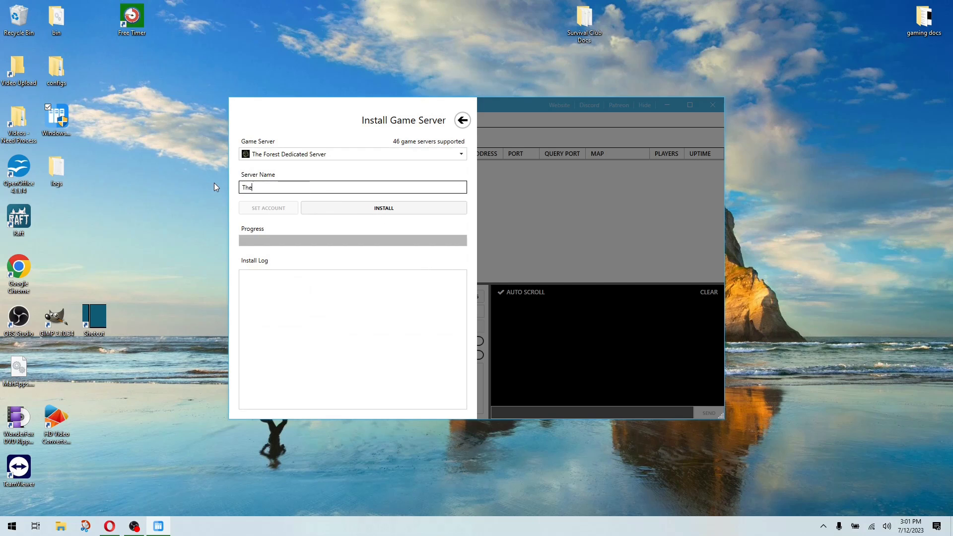
{"action": "type", "text": "t"}
- Install The Forest, then select it to load its Normal priority and 0 6 * * * restart schedule
{"action": "left_click", "coordinate": [384, 209]}
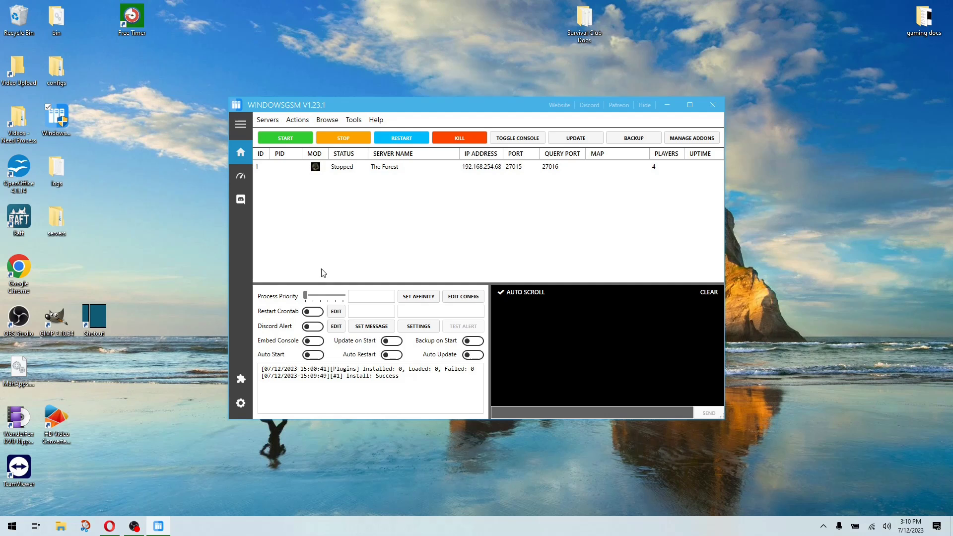
{"action": "left_click", "coordinate": [391, 168]}
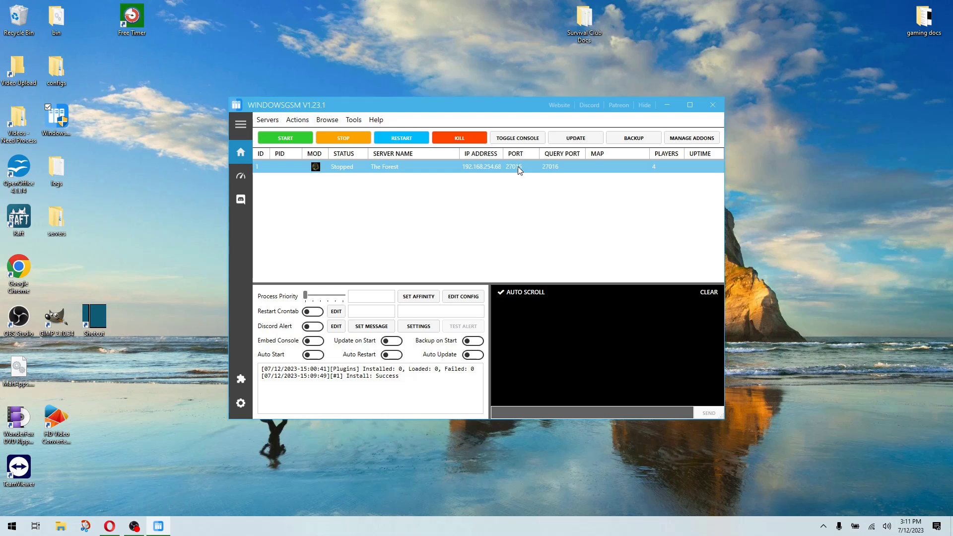
{"action": "left_click", "coordinate": [517, 166]}
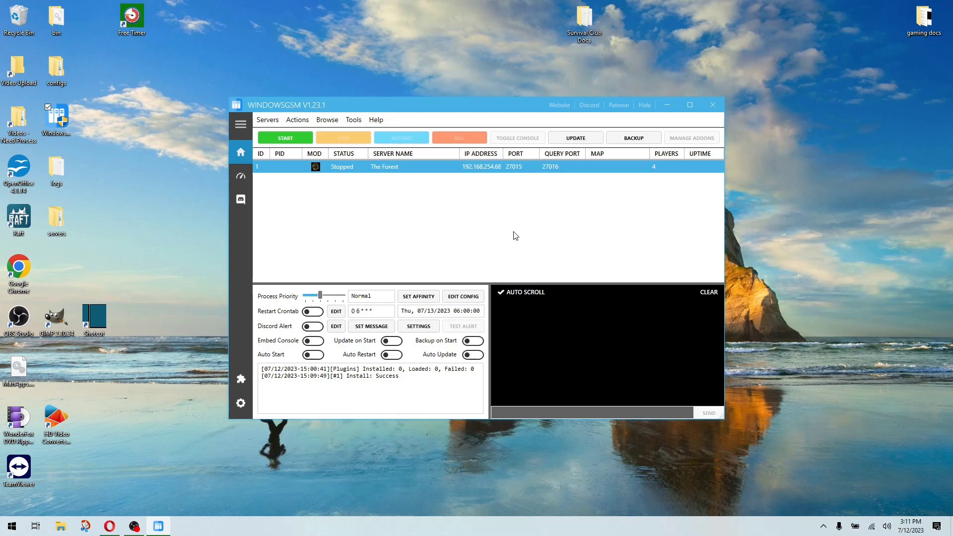
{"action": "left_click", "coordinate": [469, 299]}
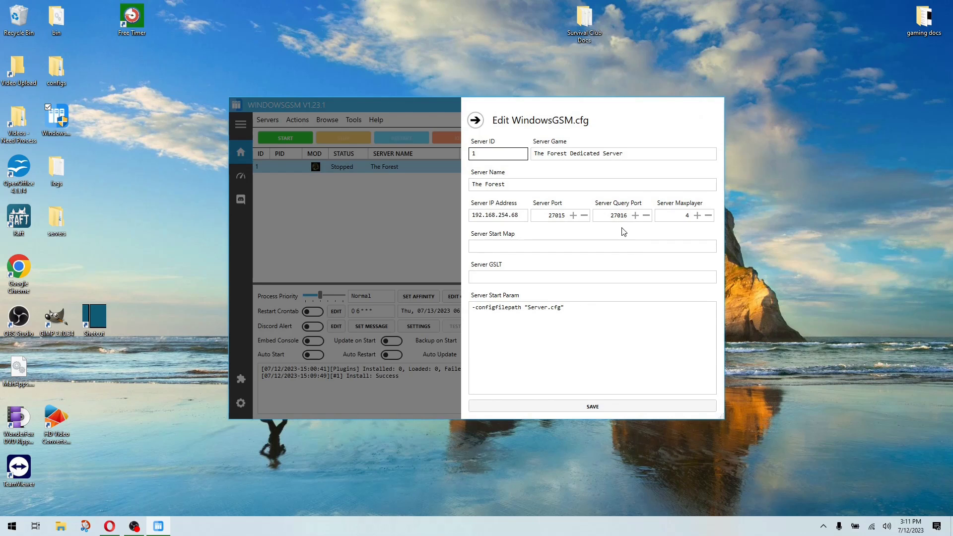
{"action": "left_click", "coordinate": [574, 216]}
{"action": "left_click", "coordinate": [573, 215]}
{"action": "left_click", "coordinate": [574, 215]}
{"action": "left_click", "coordinate": [574, 215]}
{"action": "left_click", "coordinate": [635, 215]}
{"action": "left_click", "coordinate": [635, 215]}
{"action": "left_click", "coordinate": [636, 215]}
{"action": "left_click", "coordinate": [635, 215]}
{"action": "left_click", "coordinate": [620, 406]}
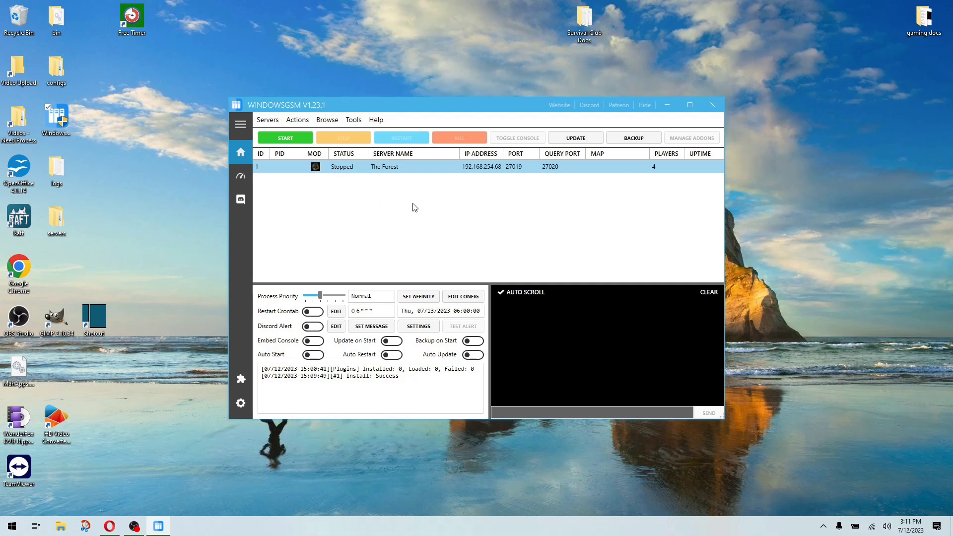
- Append -serversteamport 8766 -servername mycoolserver to The Forest's start parameters and save
{"action": "left_click", "coordinate": [459, 298]}
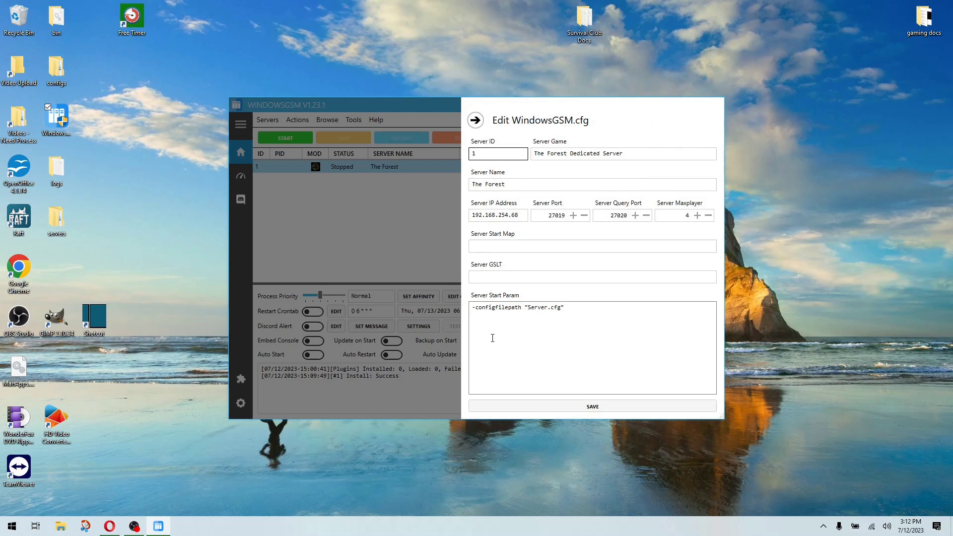
{"action": "left_click", "coordinate": [577, 309]}
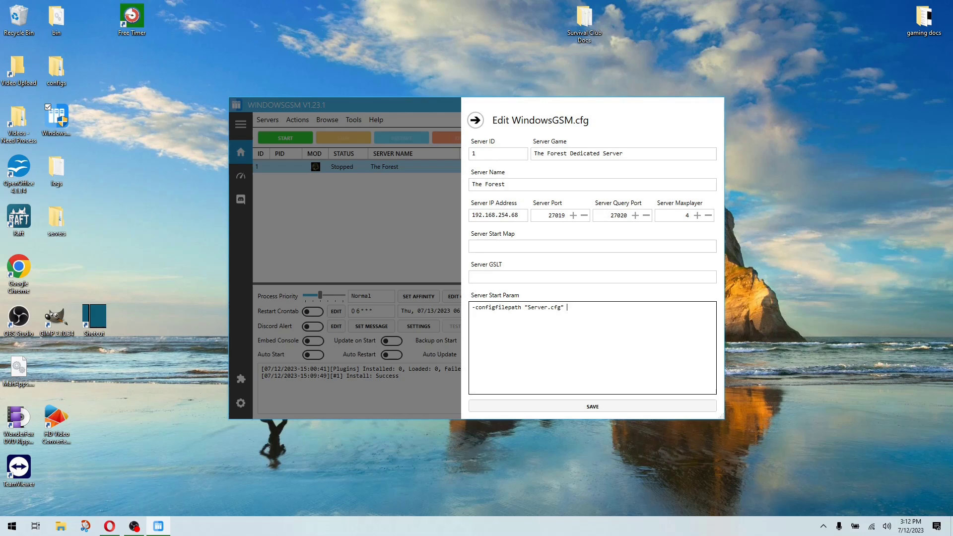
{"action": "type", "text": "-seversteamport 8766 -serveraname mycool"}
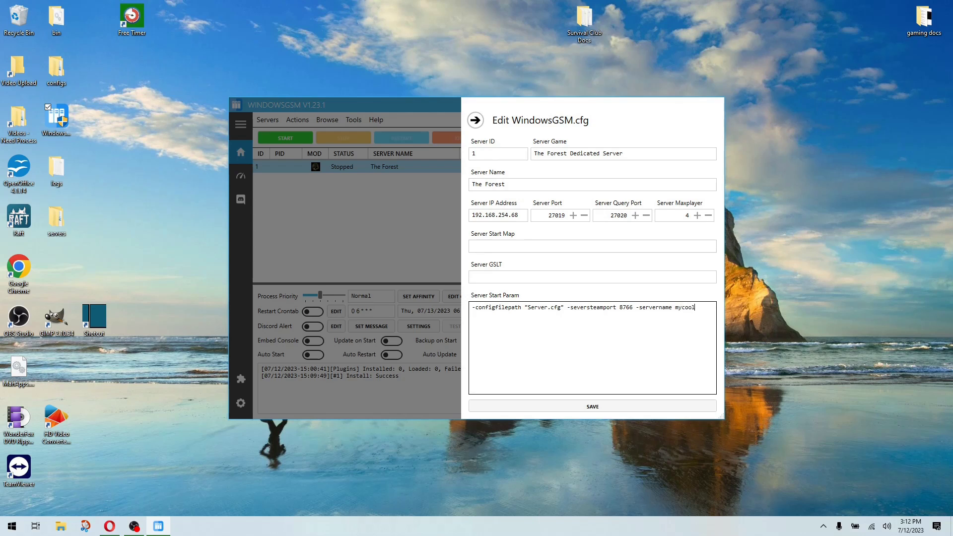
{"action": "type", "text": "server"}
{"action": "left_click", "coordinate": [599, 407]}
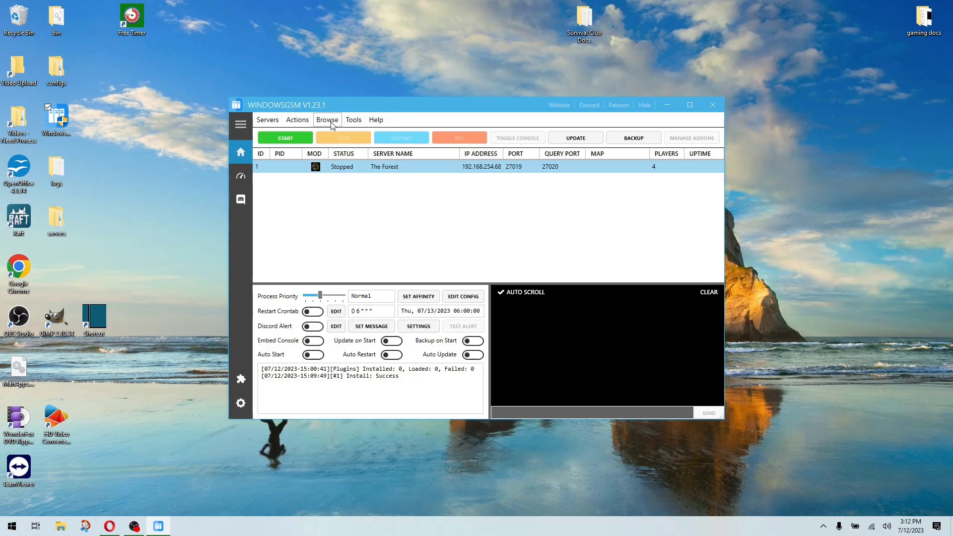
- Open server 1's serverfiles folder and bring up the context menu for the Server configuration file
{"action": "left_click", "coordinate": [331, 124]}
{"action": "left_click", "coordinate": [345, 153]}
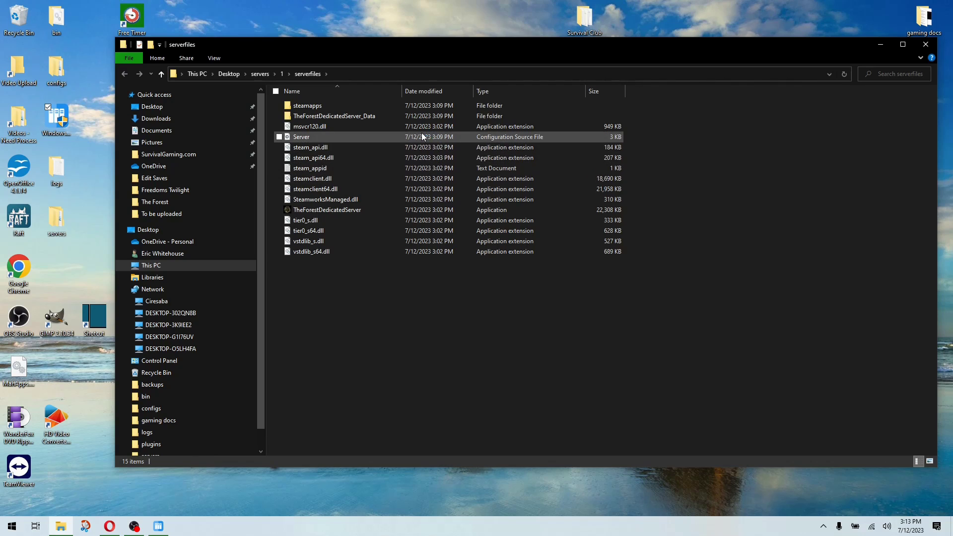
{"action": "right_click", "coordinate": [349, 138]}
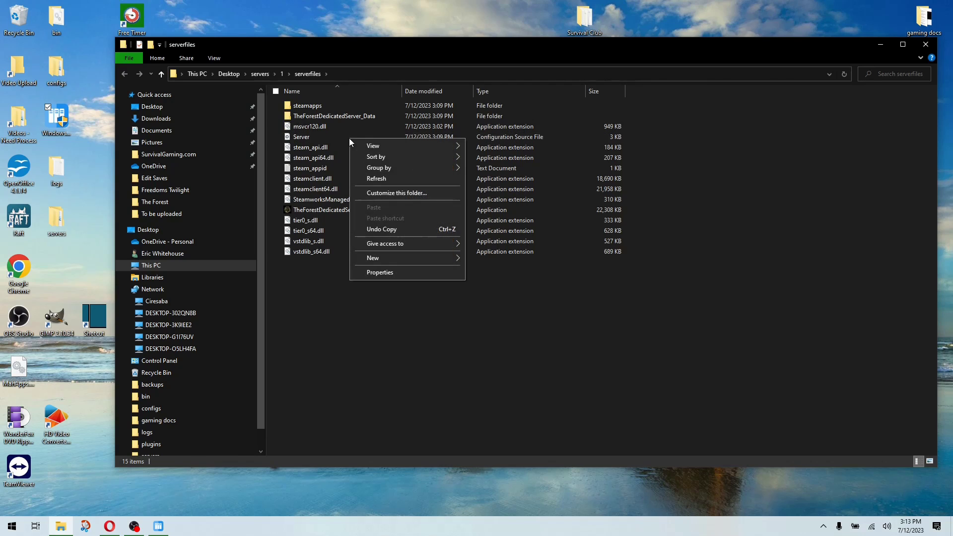
{"action": "left_click", "coordinate": [311, 139]}
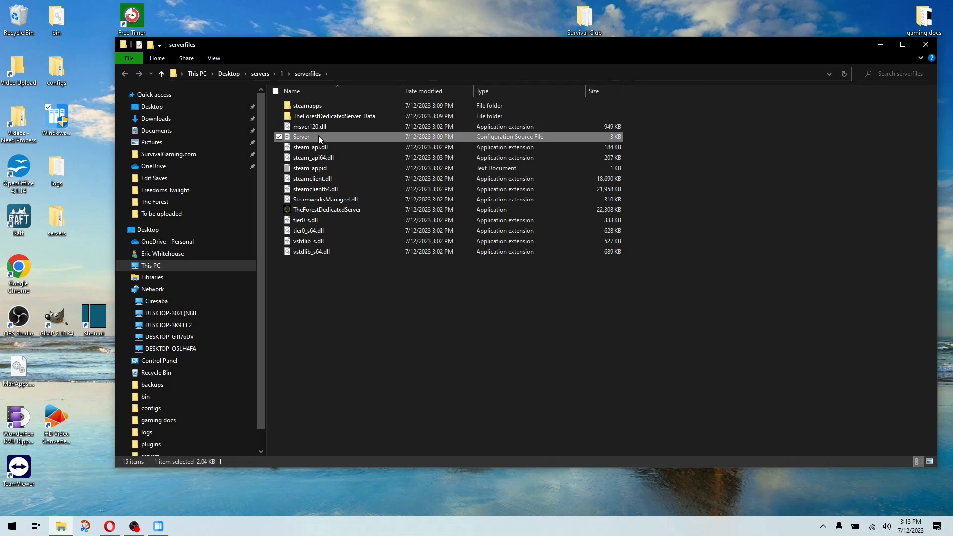
{"action": "right_click", "coordinate": [319, 139]}
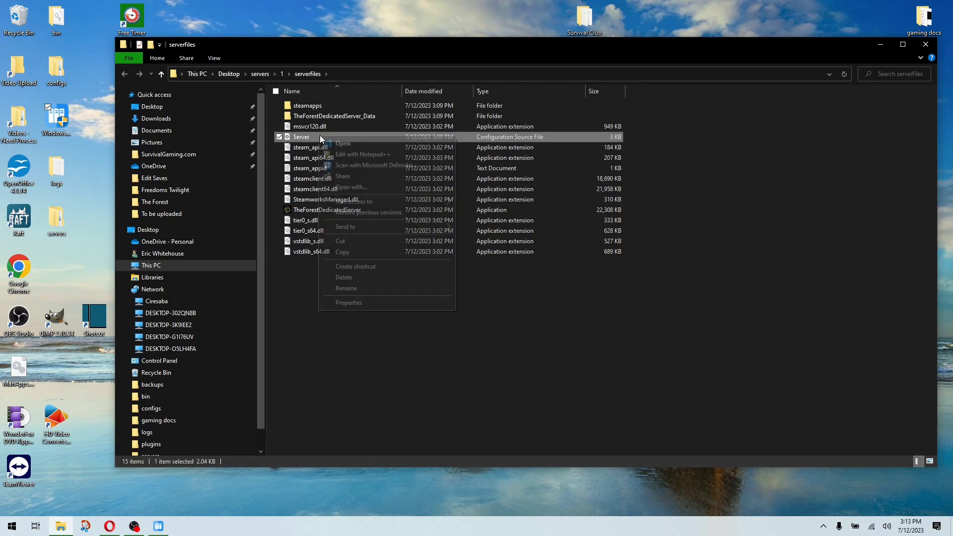
{"action": "left_click", "coordinate": [373, 154]}
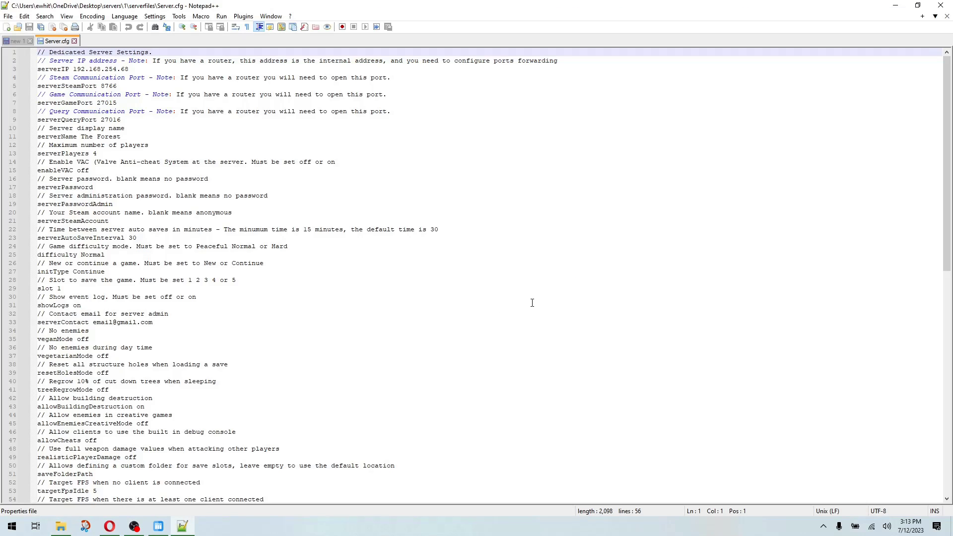
{"action": "scroll", "coordinate": [532, 304], "scroll_direction": "down", "scroll_amount": 3}
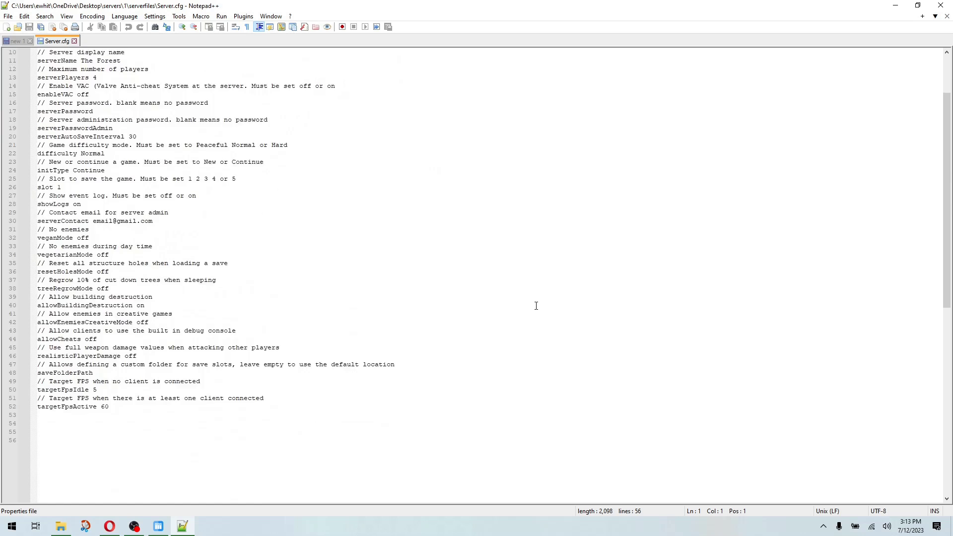
{"action": "scroll", "coordinate": [539, 305], "scroll_direction": "up", "scroll_amount": 3}
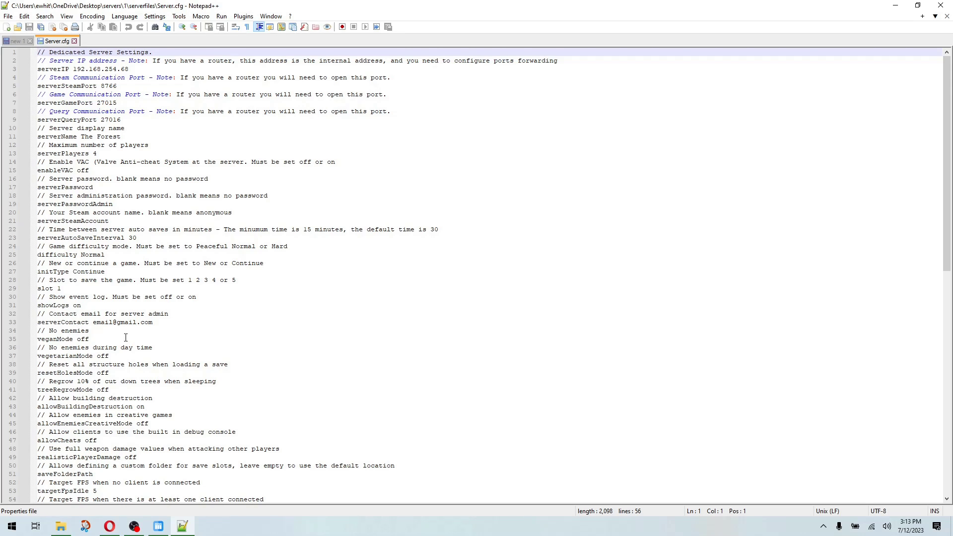
{"action": "scroll", "coordinate": [125, 338], "scroll_direction": "down", "scroll_amount": 1}
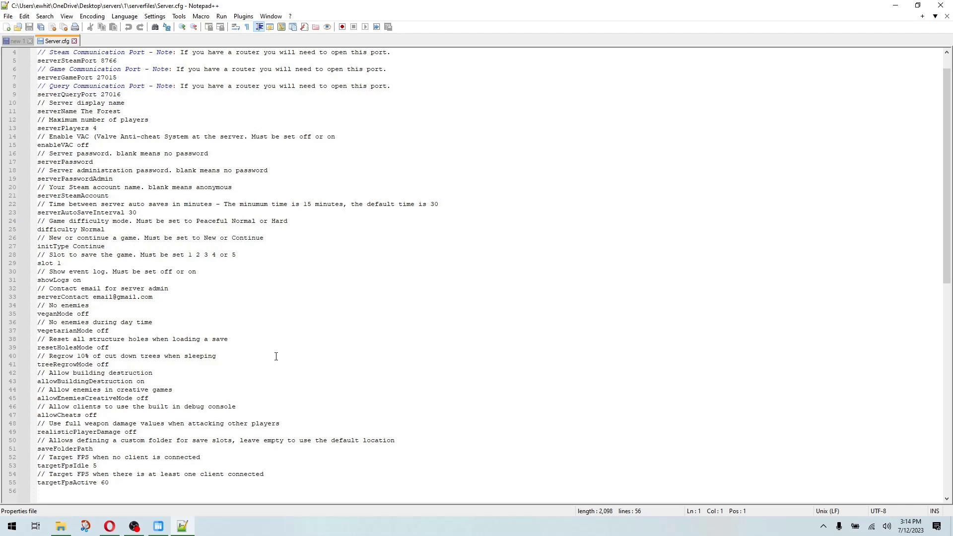
{"action": "scroll", "coordinate": [276, 356], "scroll_direction": "up", "scroll_amount": 1}
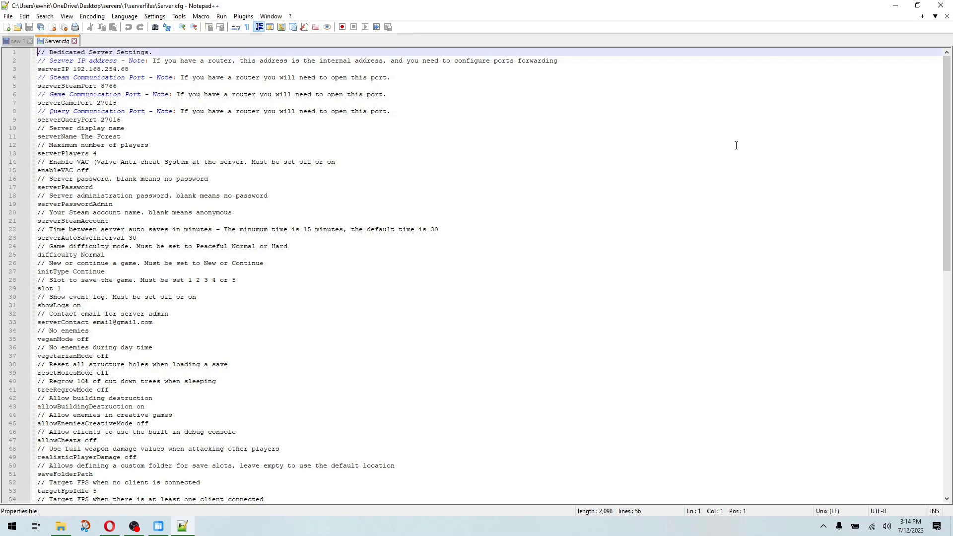
{"action": "left_click", "coordinate": [941, 5]}
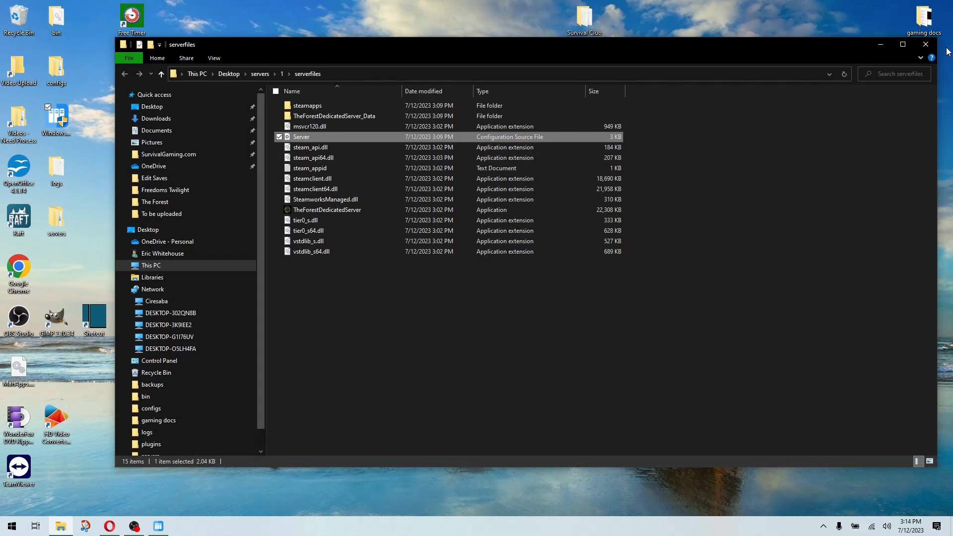
- Close File Explorer, update The Forest to build 3488796, and enlarge the WindowsGSM window
{"action": "left_click", "coordinate": [925, 44]}
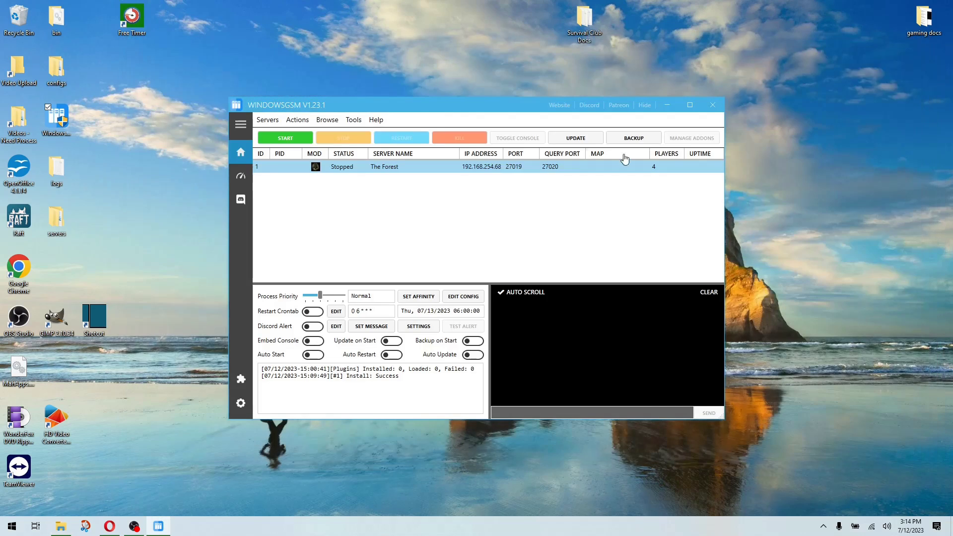
{"action": "left_click", "coordinate": [580, 142]}
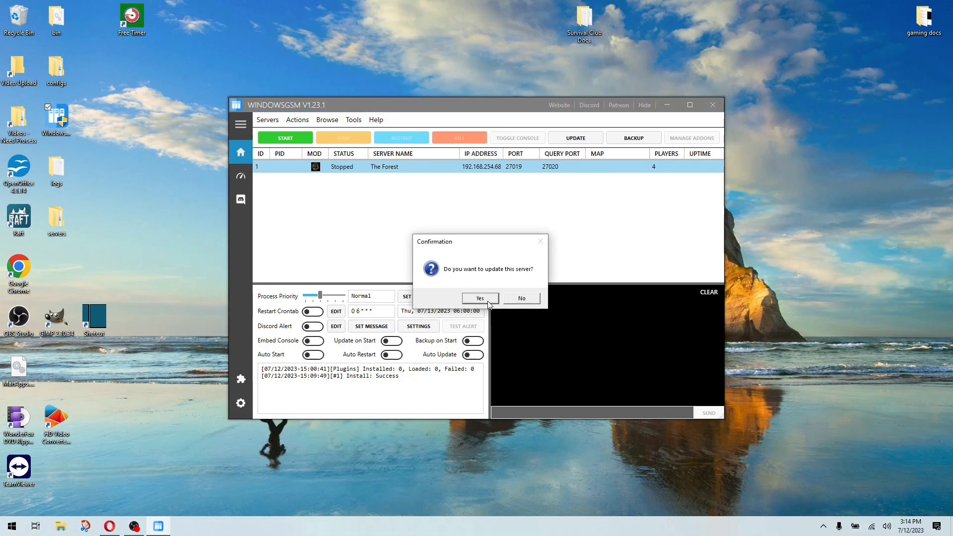
{"action": "left_click", "coordinate": [479, 299]}
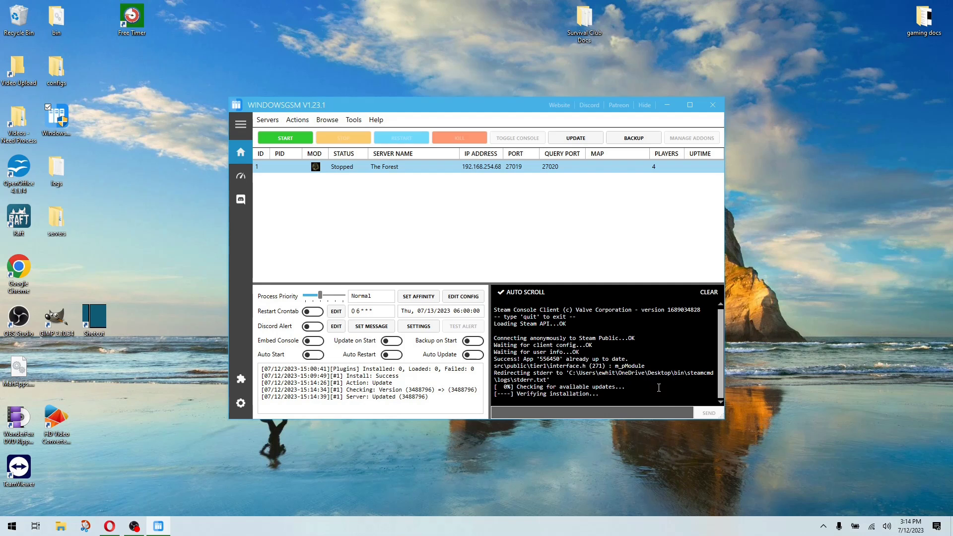
{"action": "left_click_drag", "start_coordinate": [718, 421], "coordinate": [808, 494]}
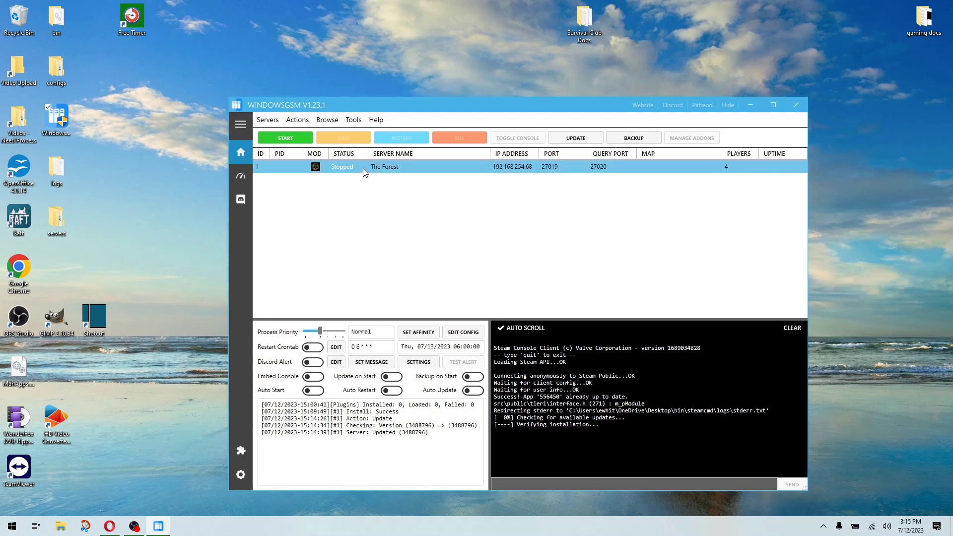
- Start The Forest server and toggle its console window on to watch it run
{"action": "left_click", "coordinate": [284, 142]}
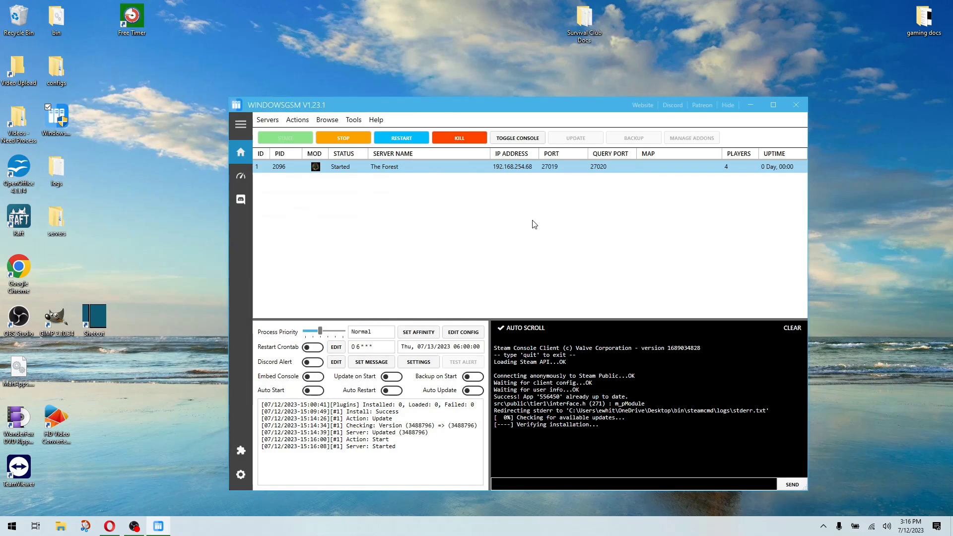
{"action": "left_click", "coordinate": [523, 139]}
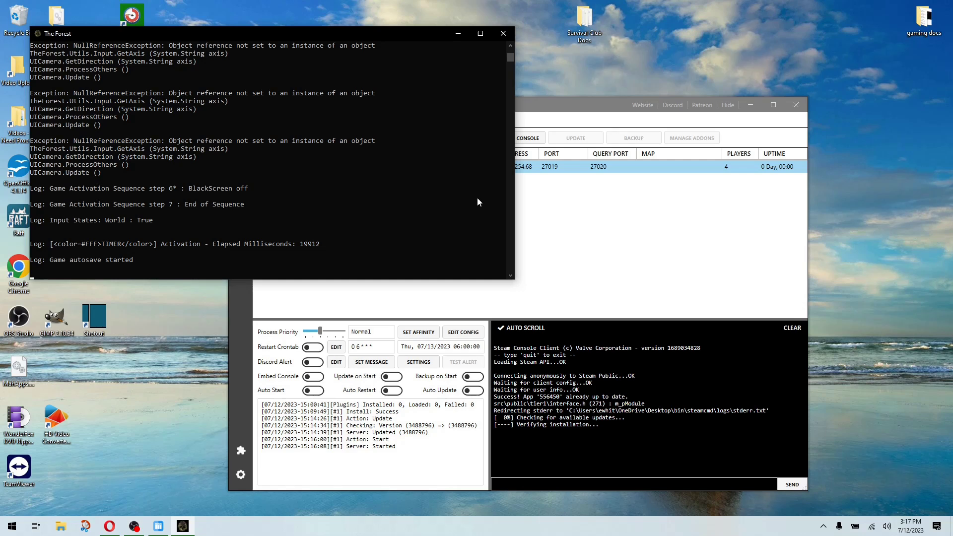
- Hide The Forest console, reposition WindowsGSM, and stop The Forest server
{"action": "left_click", "coordinate": [457, 35]}
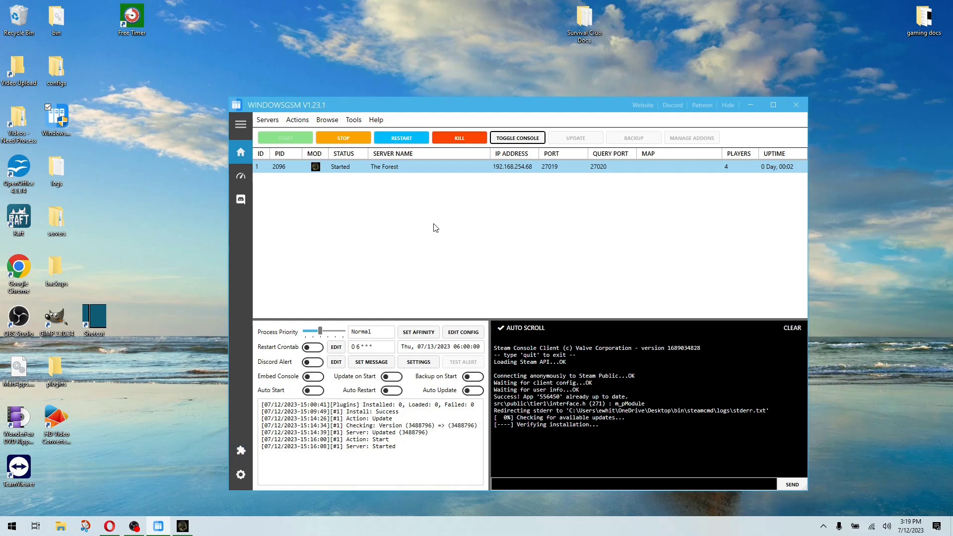
{"action": "left_click_drag", "start_coordinate": [482, 104], "coordinate": [420, 65]}
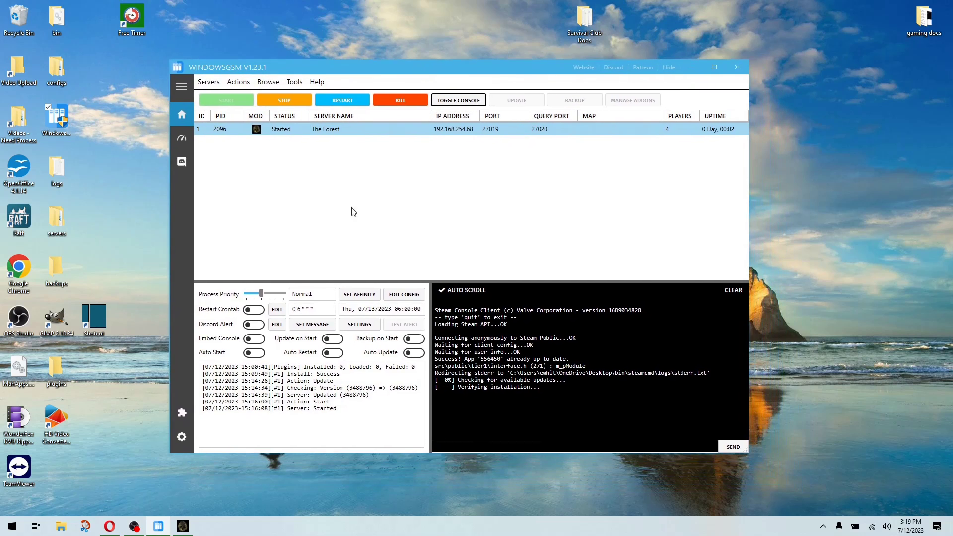
{"action": "left_click", "coordinate": [188, 529]}
{"action": "left_click", "coordinate": [176, 530]}
{"action": "mouse_move", "coordinate": [183, 529]}
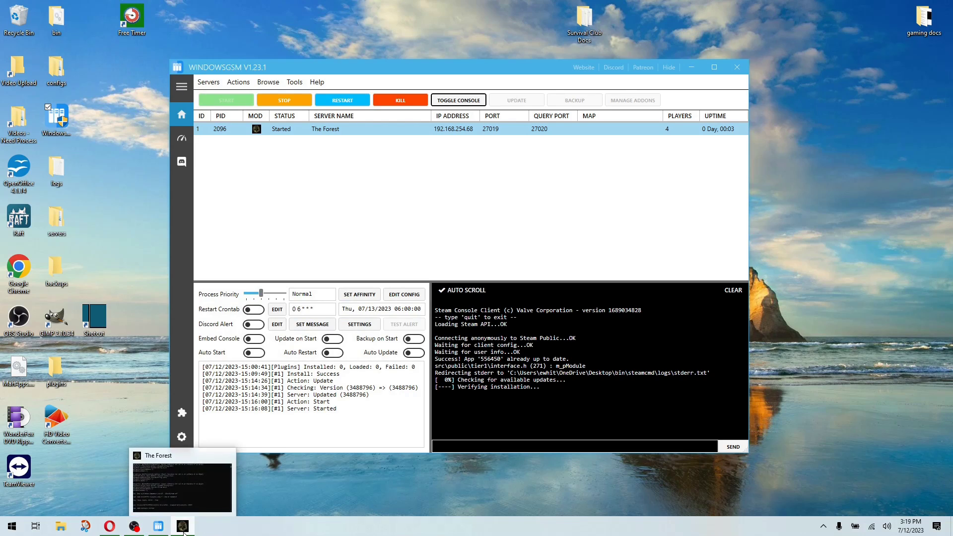
{"action": "left_click", "coordinate": [284, 100]}
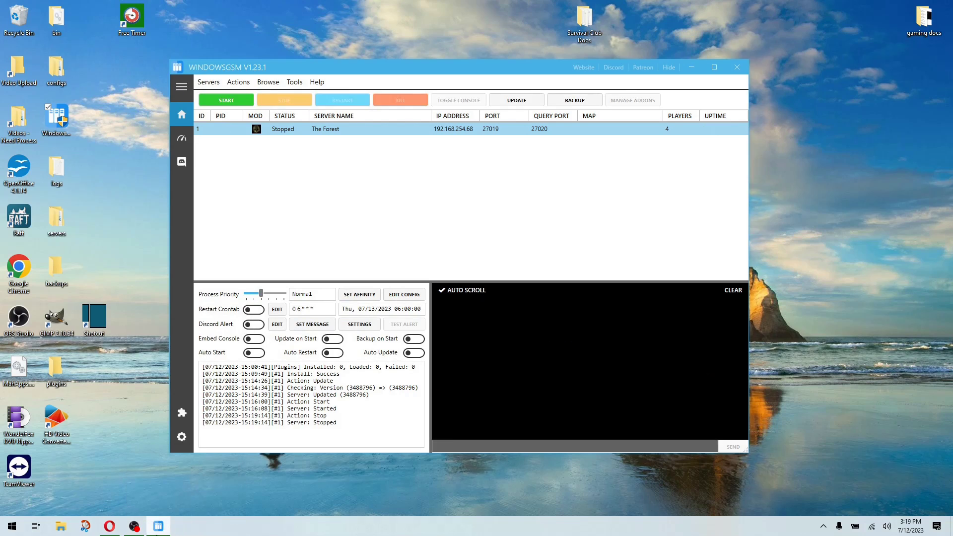
- Go to the WindowsGSM website's Plugins page and scroll through the first page of plugins
{"action": "left_click", "coordinate": [109, 526]}
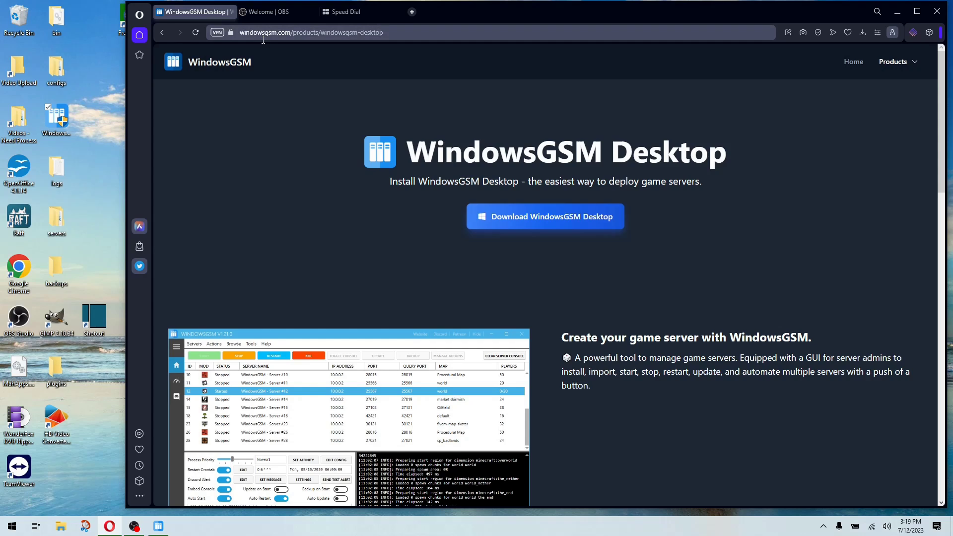
{"action": "left_click", "coordinate": [899, 62]}
{"action": "left_click", "coordinate": [885, 99]}
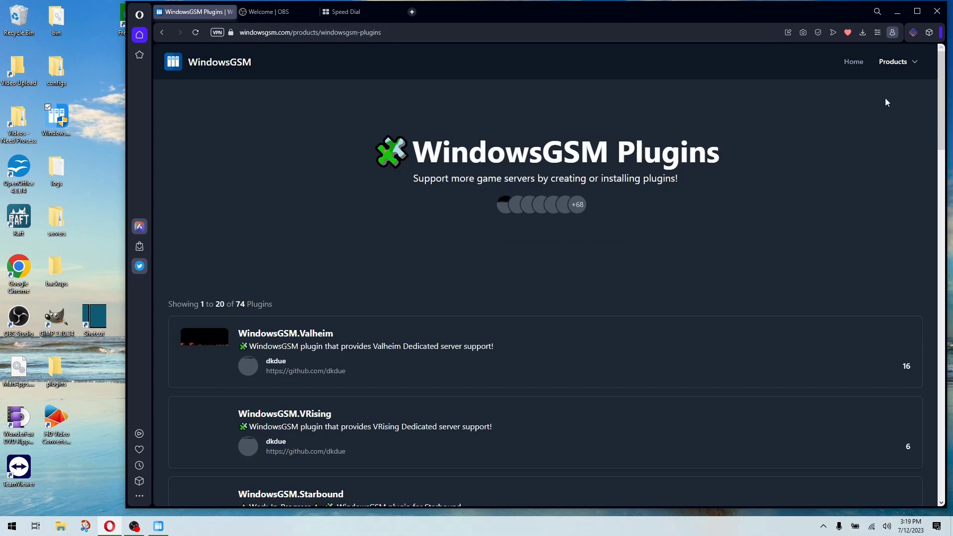
{"action": "scroll", "coordinate": [716, 258], "scroll_direction": "down", "scroll_amount": 2}
{"action": "scroll", "coordinate": [716, 261], "scroll_direction": "down", "scroll_amount": 2}
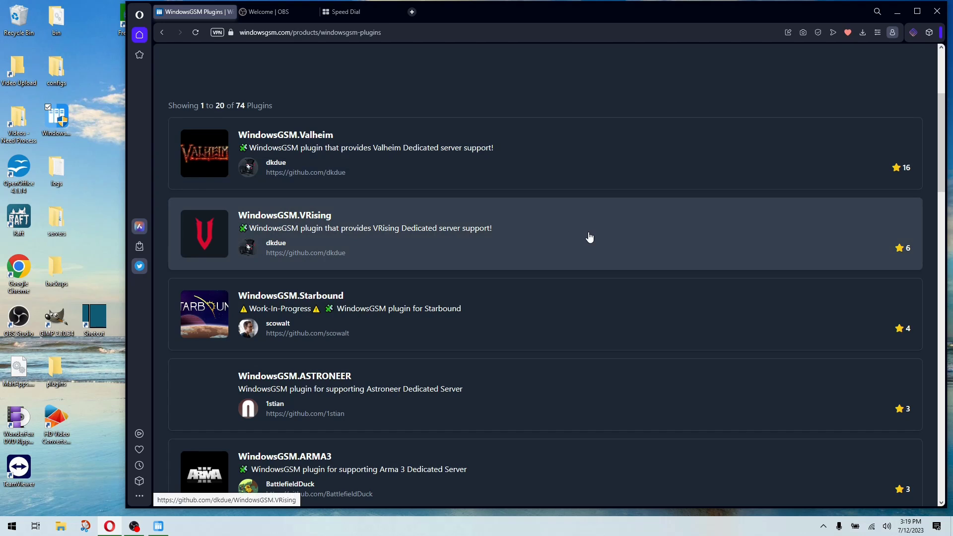
{"action": "scroll", "coordinate": [589, 236], "scroll_direction": "down", "scroll_amount": 2}
{"action": "scroll", "coordinate": [588, 238], "scroll_direction": "up", "scroll_amount": 6}
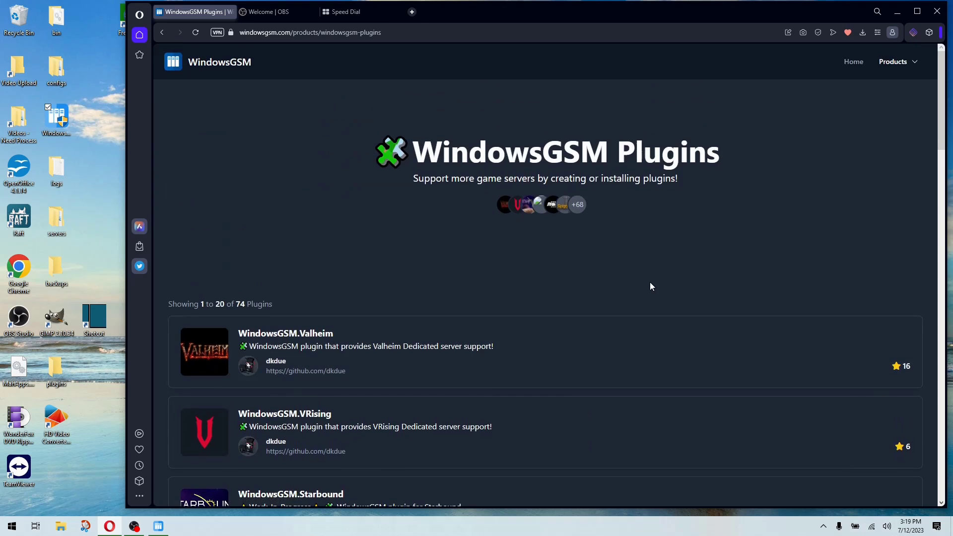
{"action": "scroll", "coordinate": [651, 286], "scroll_direction": "down", "scroll_amount": 12}
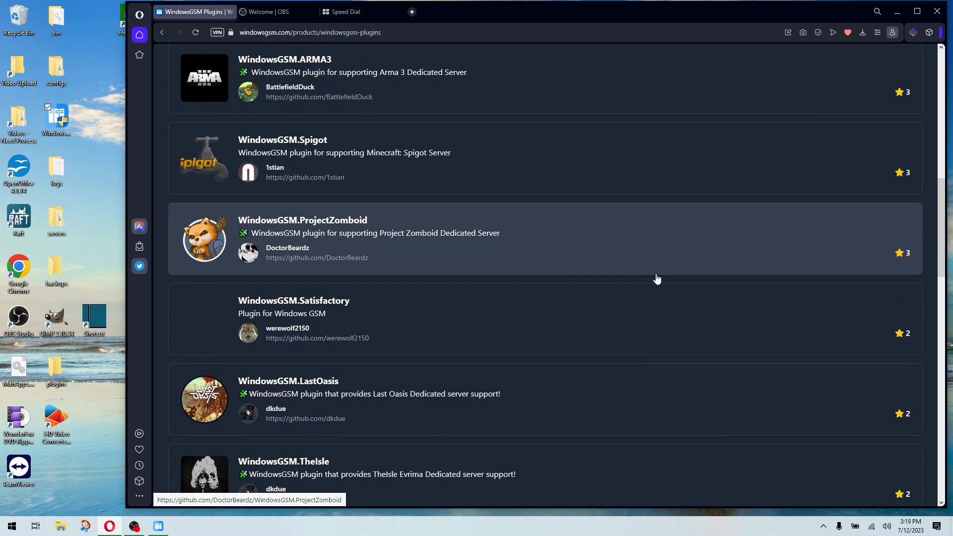
{"action": "scroll", "coordinate": [655, 278], "scroll_direction": "down", "scroll_amount": 3}
{"action": "scroll", "coordinate": [620, 276], "scroll_direction": "down", "scroll_amount": 3}
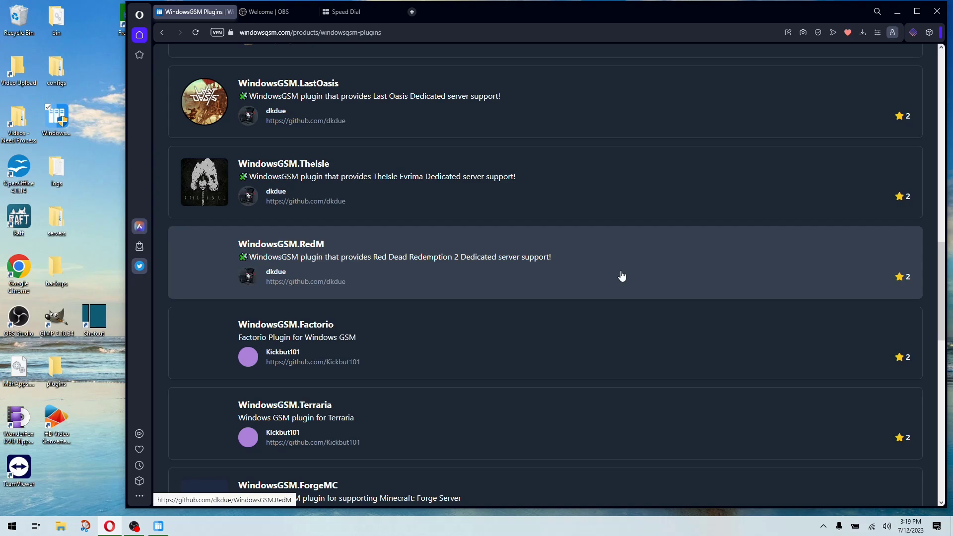
{"action": "scroll", "coordinate": [621, 276], "scroll_direction": "down", "scroll_amount": 6}
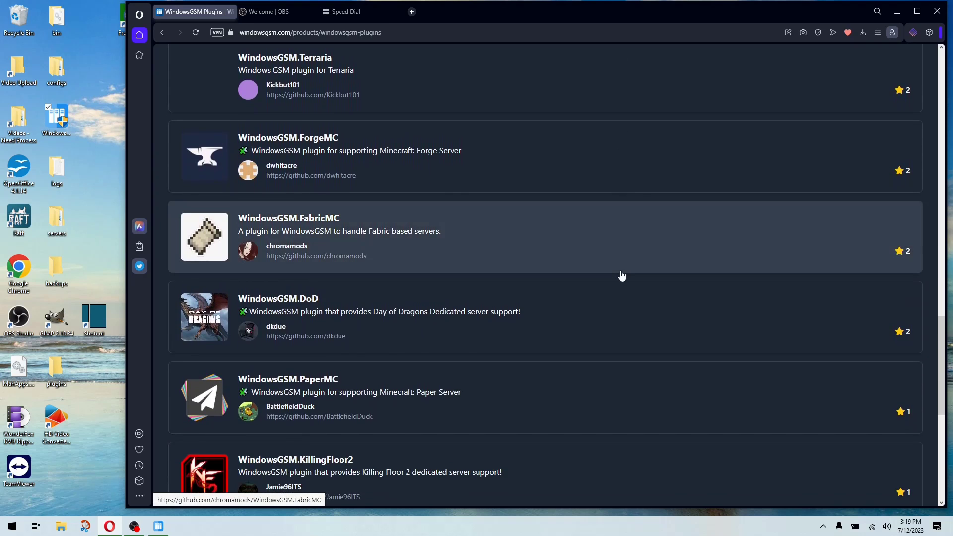
{"action": "scroll", "coordinate": [622, 276], "scroll_direction": "down", "scroll_amount": 7}
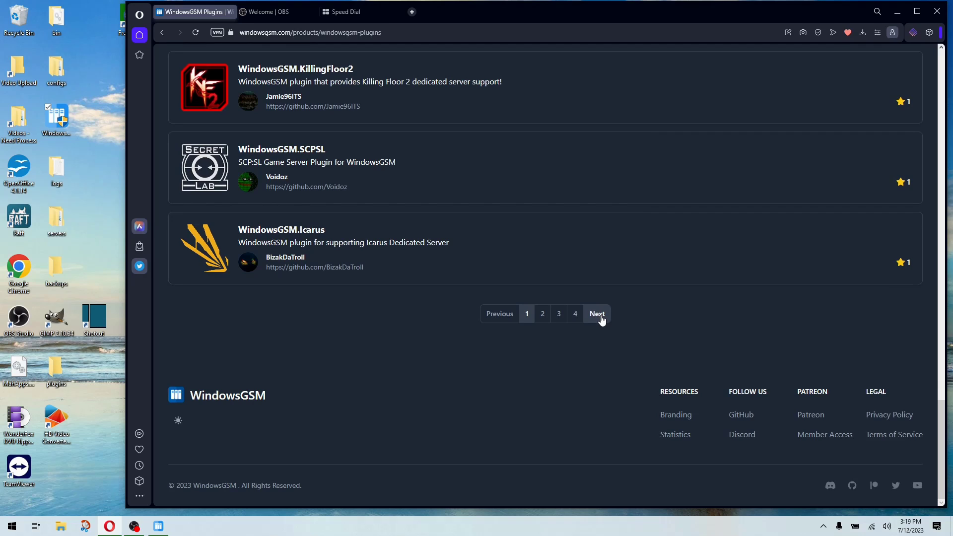
- Switch to the second page of plugins and scroll down to the DarkAndLight card
{"action": "left_click", "coordinate": [601, 317]}
{"action": "scroll", "coordinate": [601, 320], "scroll_direction": "down", "scroll_amount": 6}
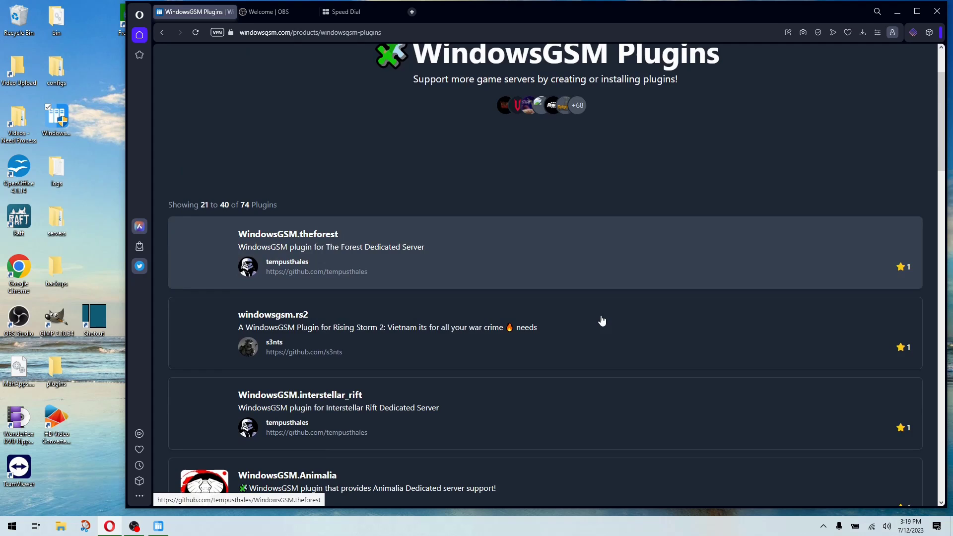
{"action": "scroll", "coordinate": [606, 273], "scroll_direction": "down", "scroll_amount": 4}
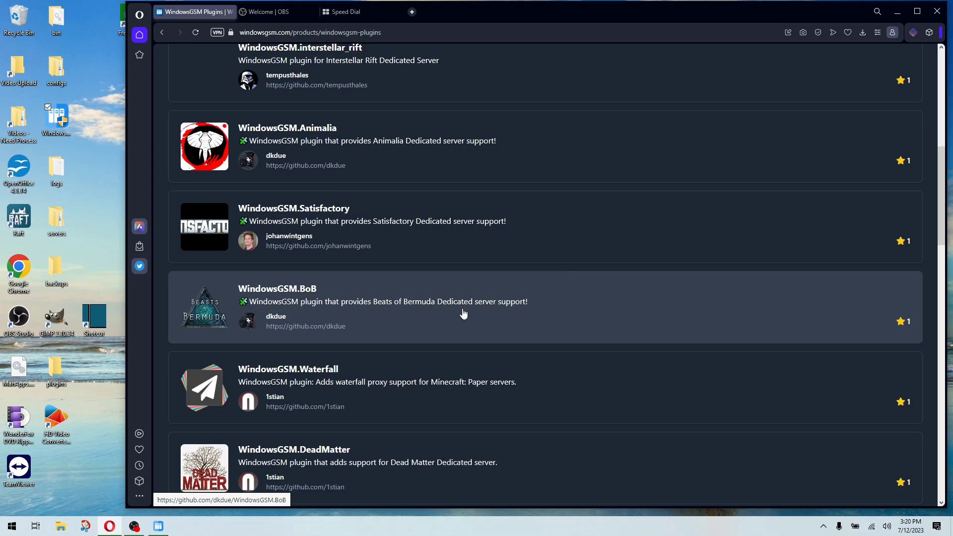
{"action": "scroll", "coordinate": [496, 314], "scroll_direction": "down", "scroll_amount": 4}
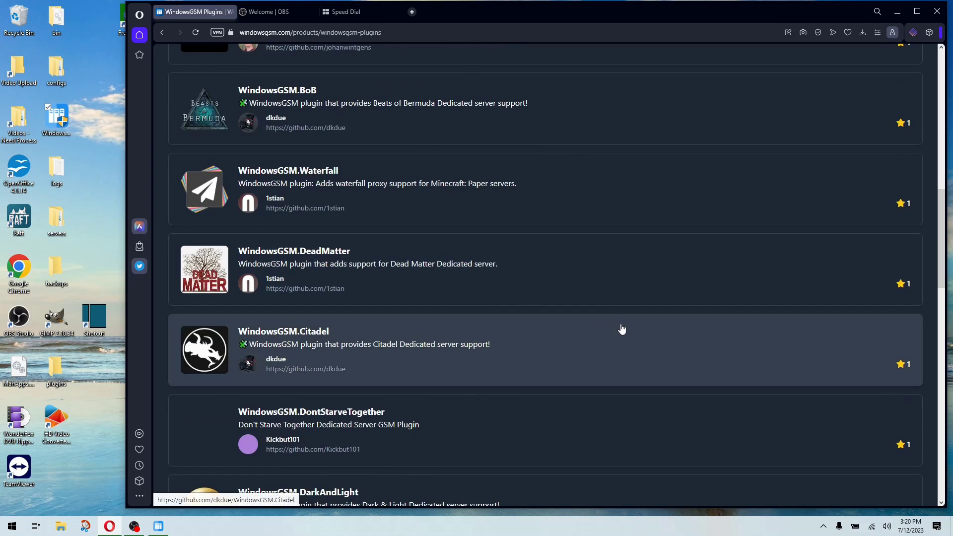
{"action": "scroll", "coordinate": [621, 327], "scroll_direction": "down", "scroll_amount": 2}
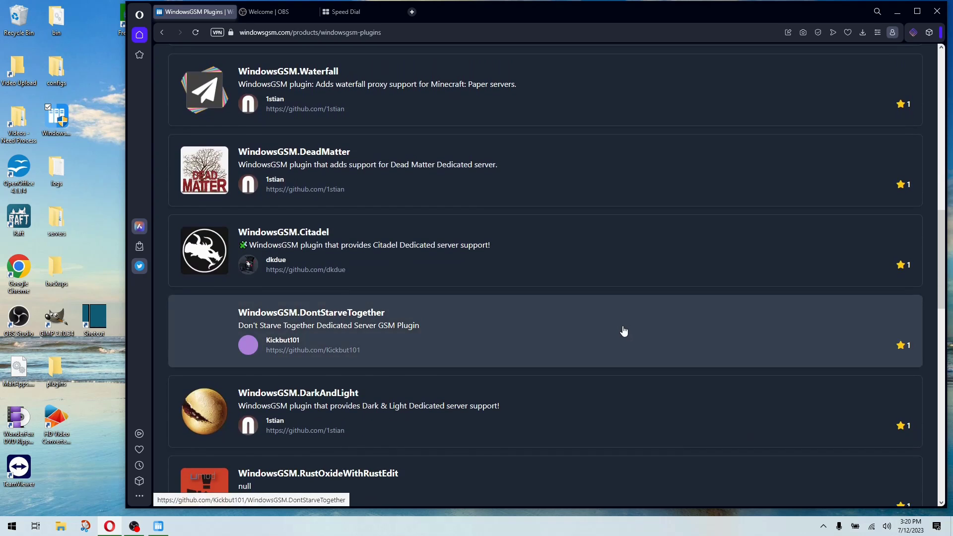
{"action": "scroll", "coordinate": [624, 331], "scroll_direction": "down", "scroll_amount": 2}
{"action": "scroll", "coordinate": [624, 331], "scroll_direction": "down", "scroll_amount": 1}
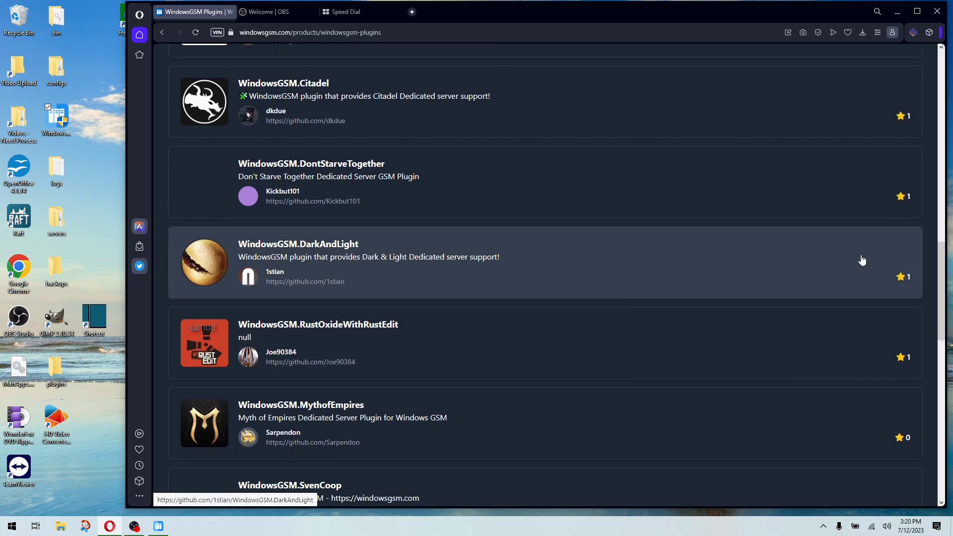
- Download the DarkAndLight repository as WindowsGSM.DarkAndLight-master.zip and verify it in Downloads
{"action": "left_click", "coordinate": [492, 259]}
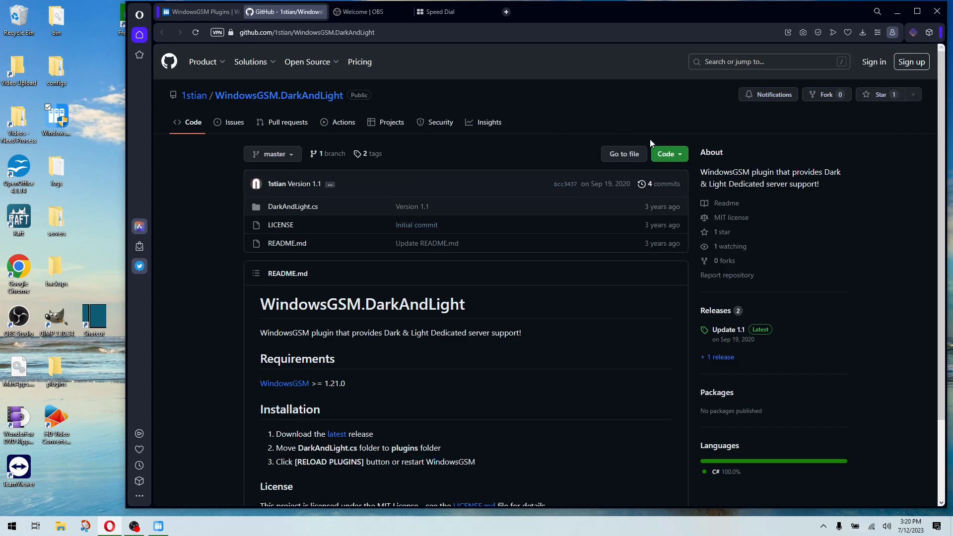
{"action": "left_click", "coordinate": [675, 155]}
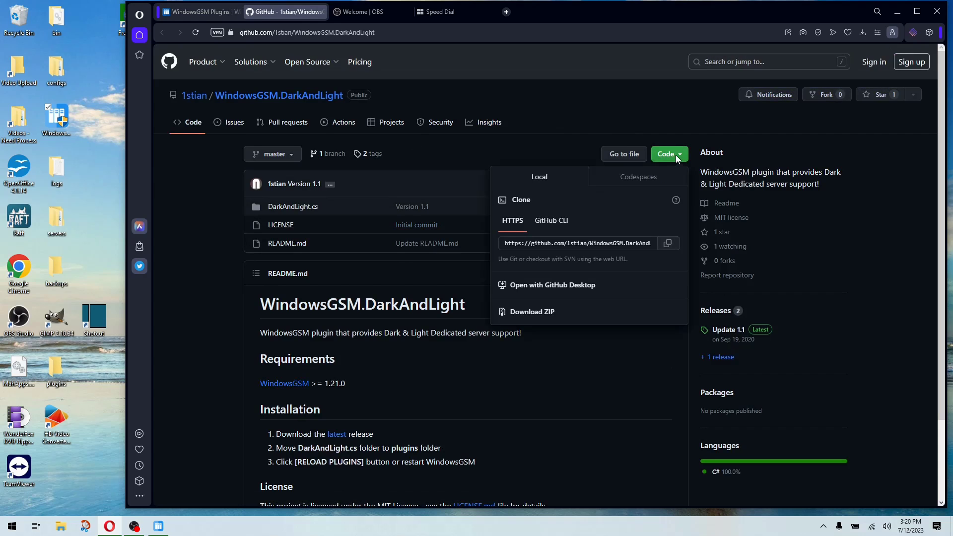
{"action": "left_click", "coordinate": [546, 314]}
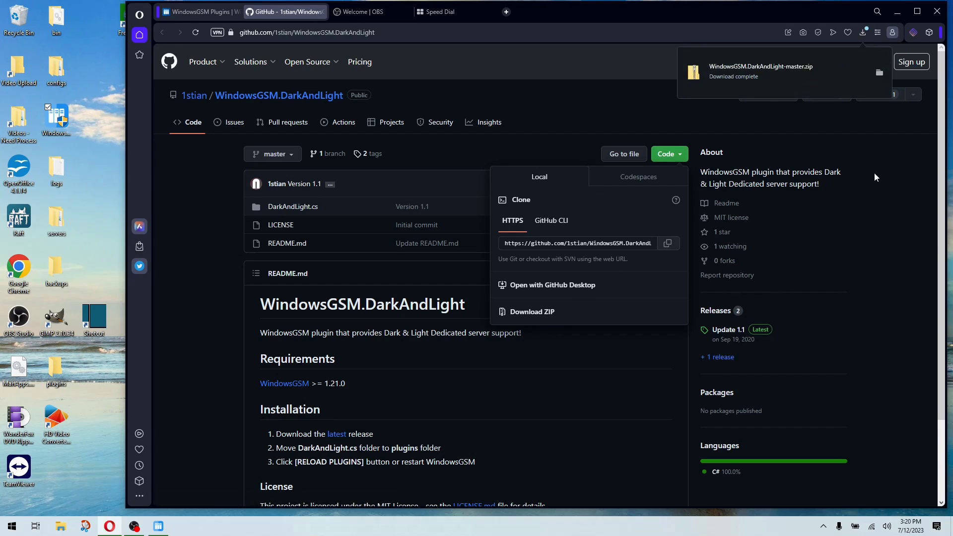
{"action": "left_click", "coordinate": [880, 74]}
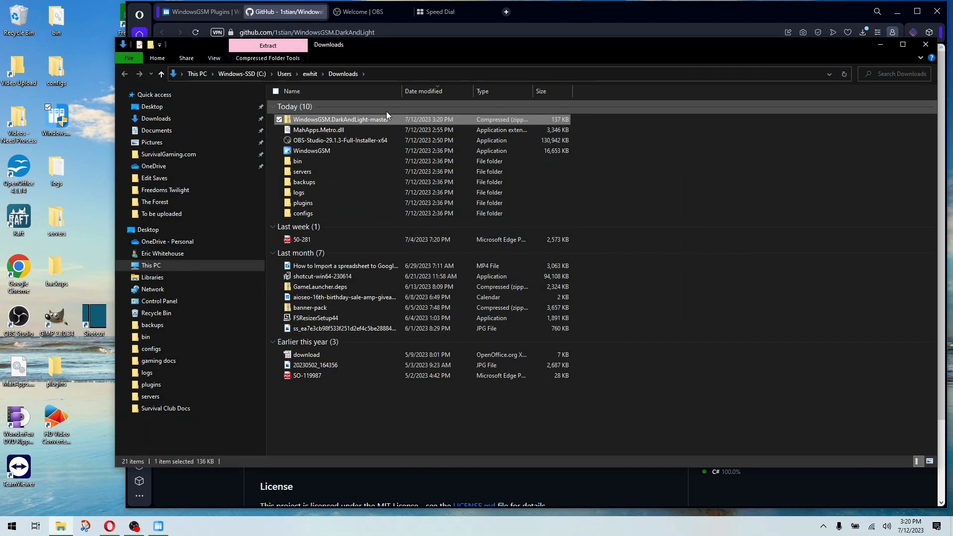
{"action": "left_click", "coordinate": [926, 44]}
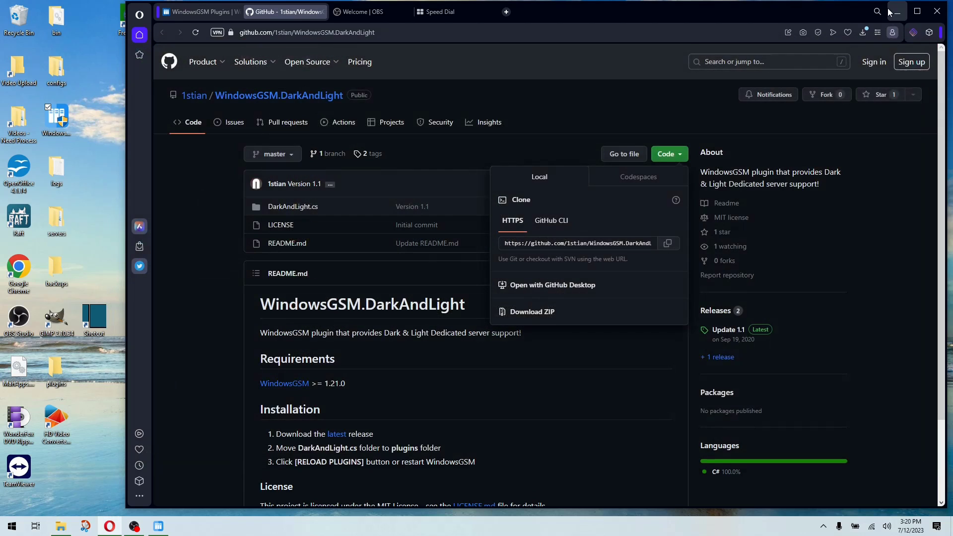
- Import WindowsGSM.DarkAndLight-master.zip from Downloads and confirm DarkAndLight v1.1 shows as loaded
{"action": "left_click", "coordinate": [897, 10]}
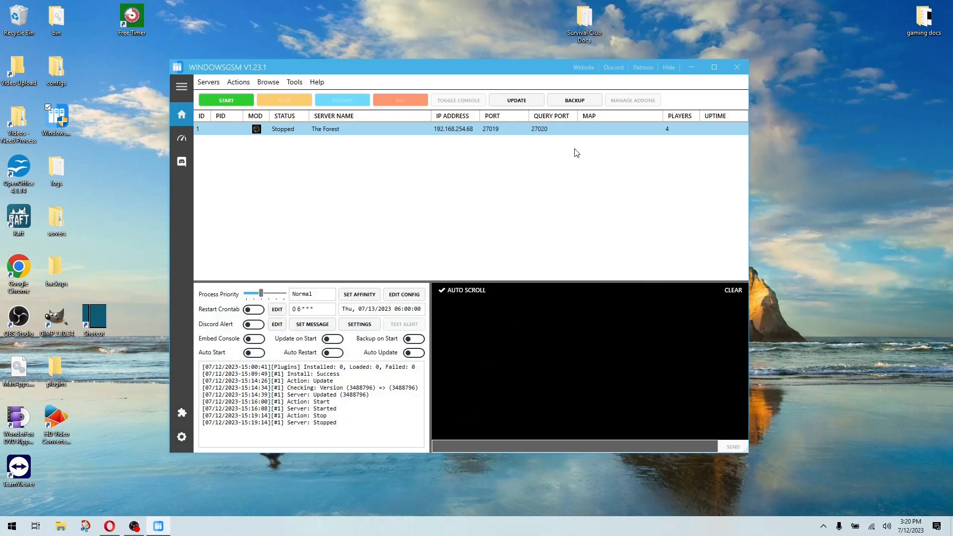
{"action": "left_click", "coordinate": [182, 412]}
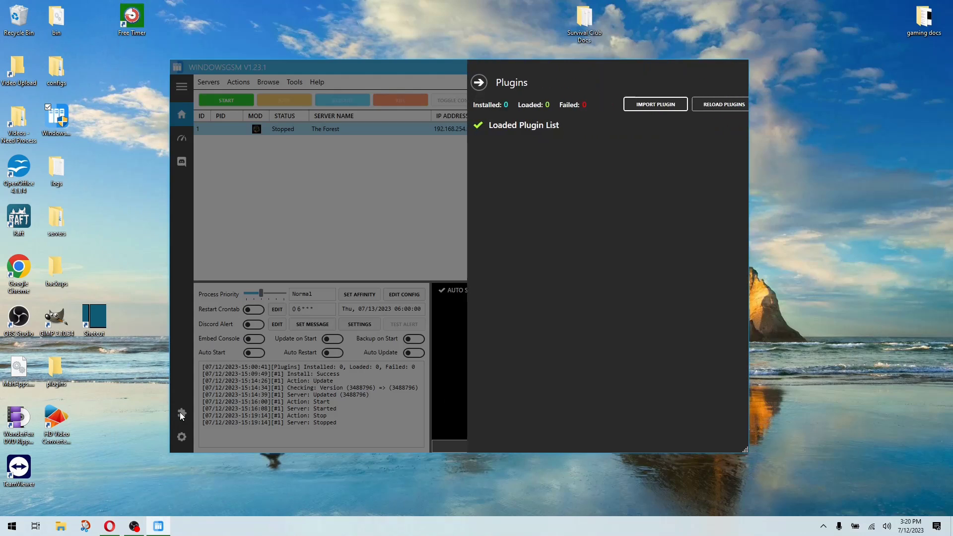
{"action": "left_click", "coordinate": [652, 107]}
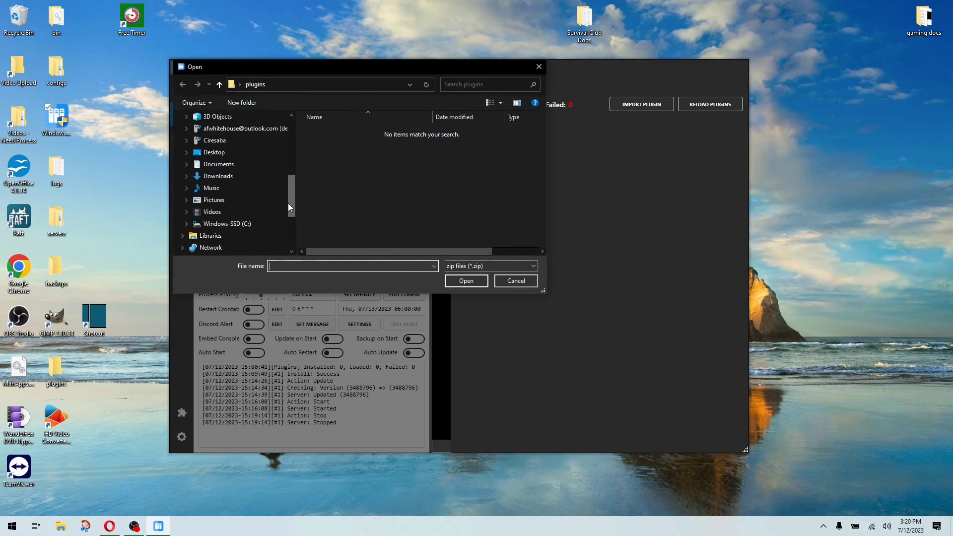
{"action": "left_click_drag", "start_coordinate": [290, 203], "coordinate": [304, 140]}
{"action": "left_click", "coordinate": [239, 144]}
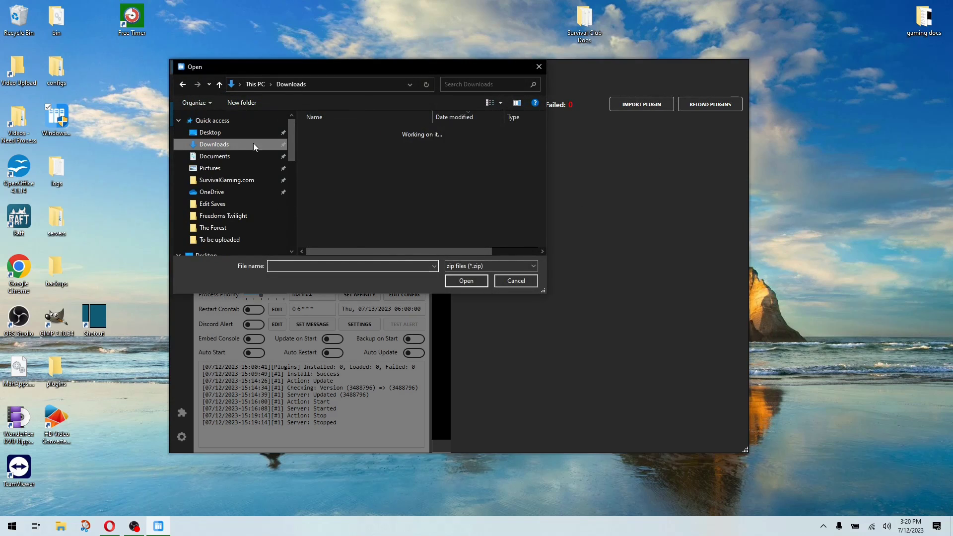
{"action": "left_click", "coordinate": [407, 145]}
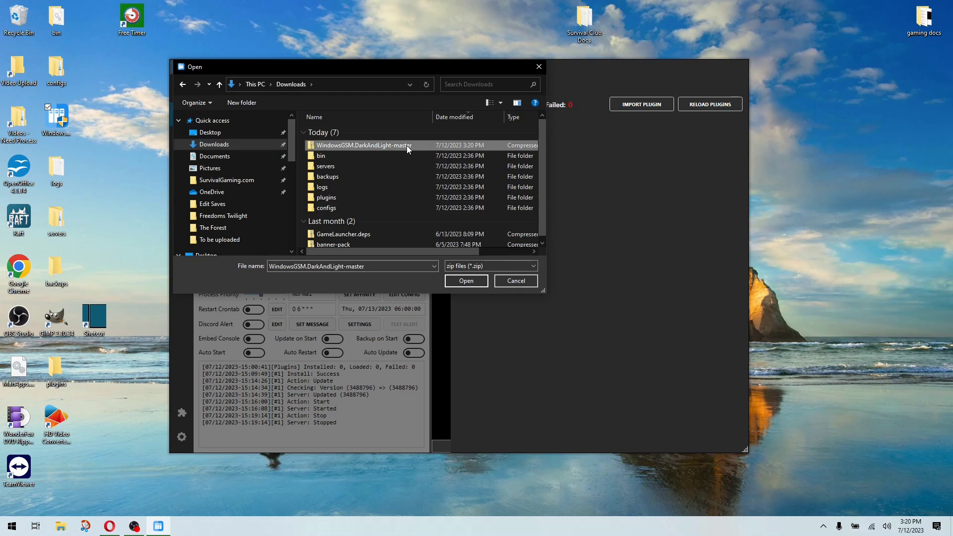
{"action": "left_click", "coordinate": [466, 281]}
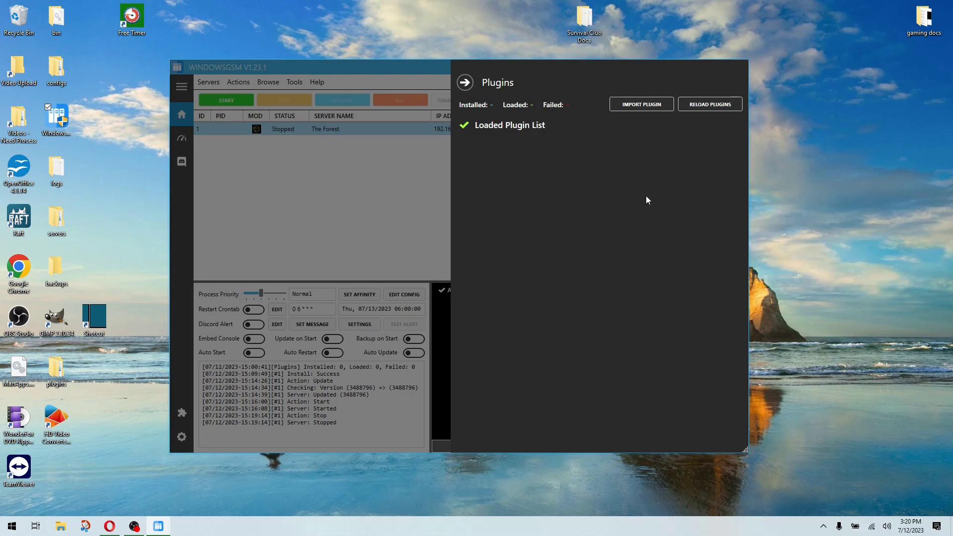
{"action": "left_click", "coordinate": [466, 83]}
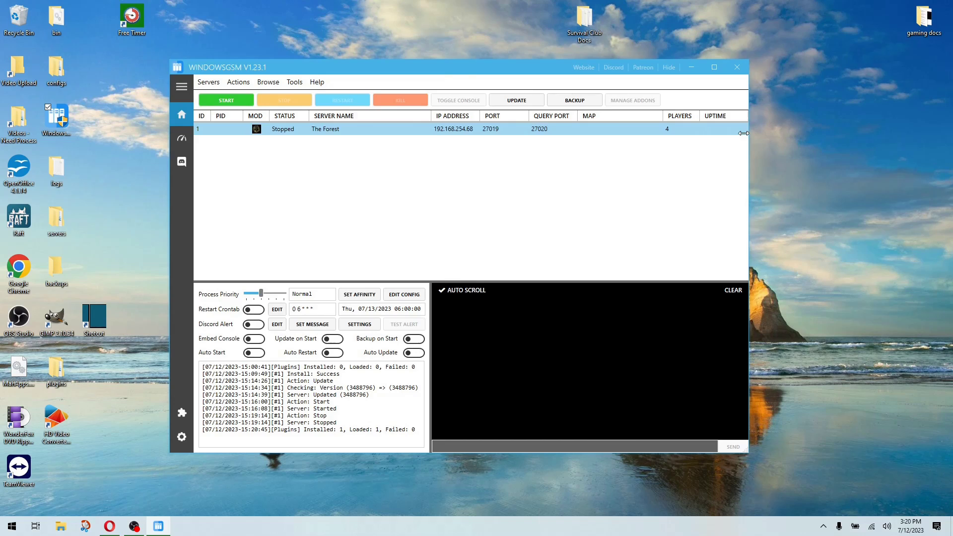
{"action": "left_click", "coordinate": [182, 412]}
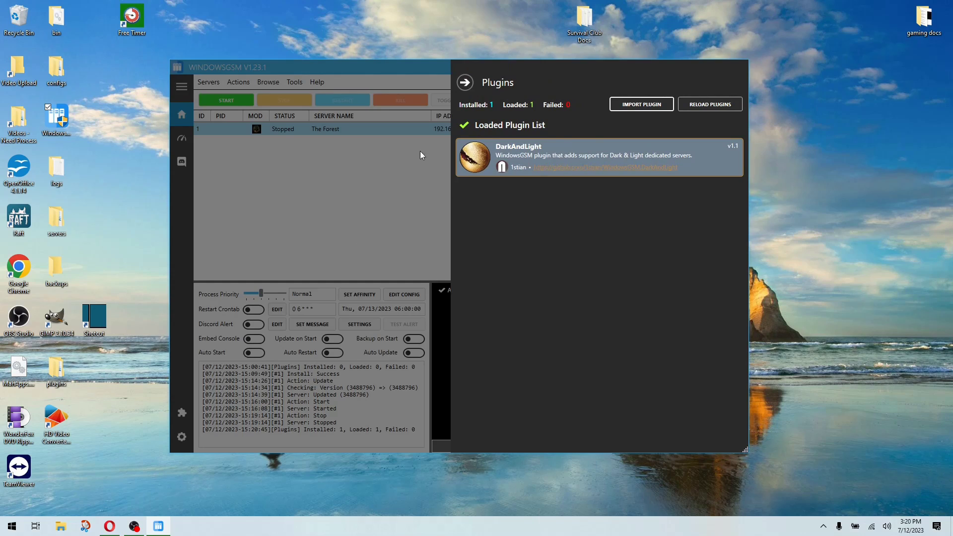
{"action": "left_click", "coordinate": [465, 83]}
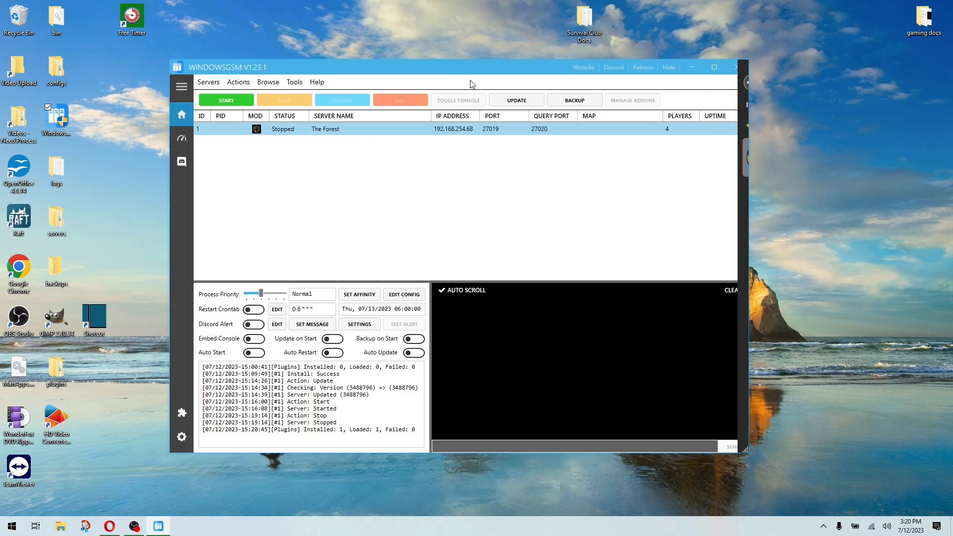
{"action": "left_click", "coordinate": [182, 87]}
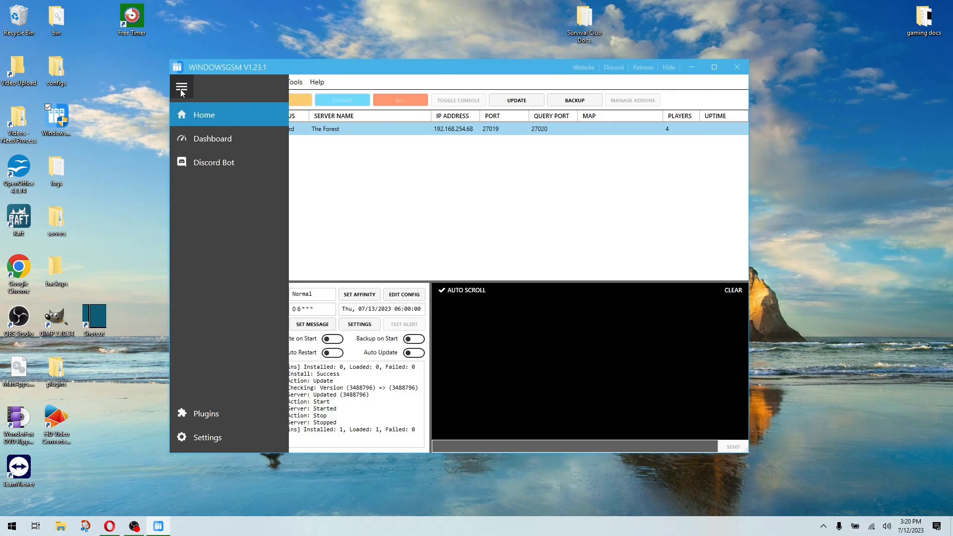
{"action": "left_click", "coordinate": [180, 89]}
{"action": "left_click", "coordinate": [207, 83]}
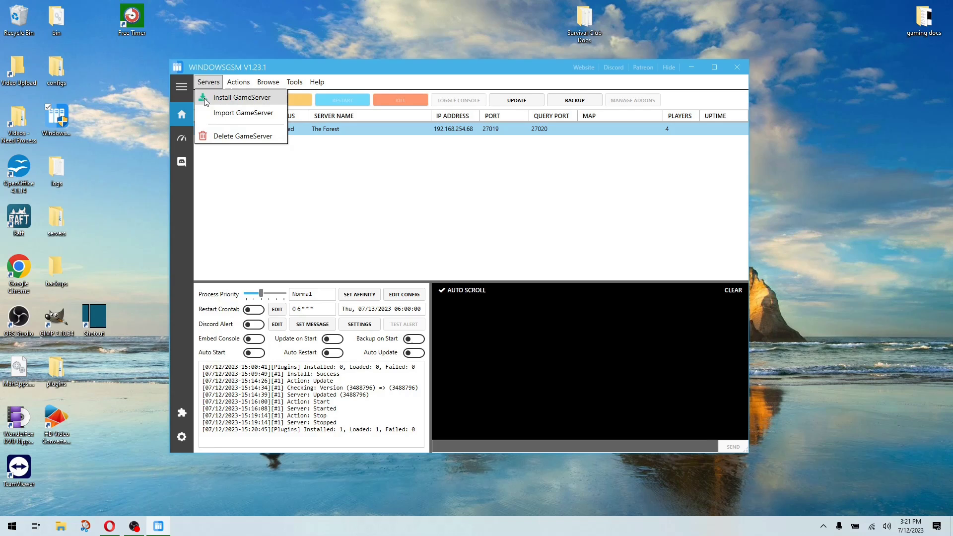
{"action": "left_click", "coordinate": [215, 98]}
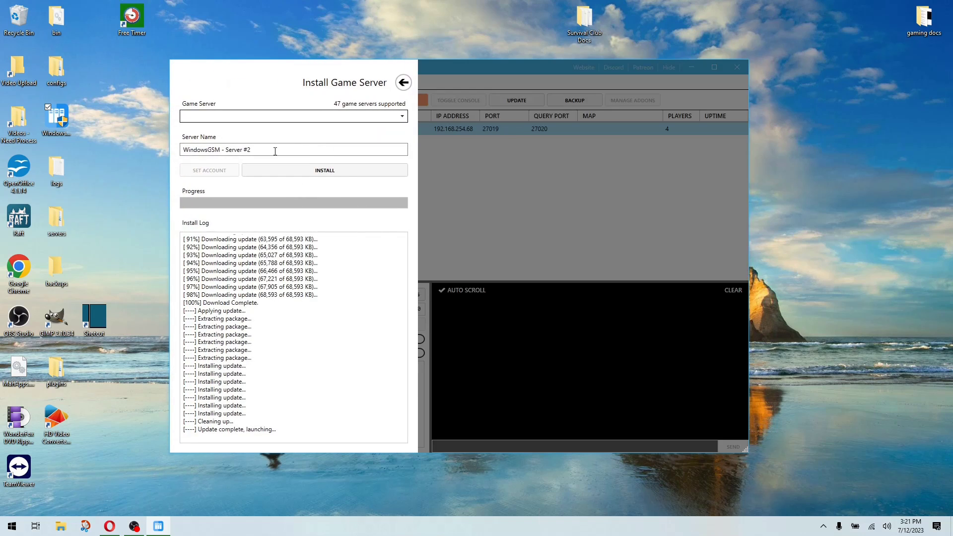
{"action": "left_click_drag", "start_coordinate": [274, 150], "coordinate": [202, 150]}
{"action": "type", "text": "Dark and Light"}
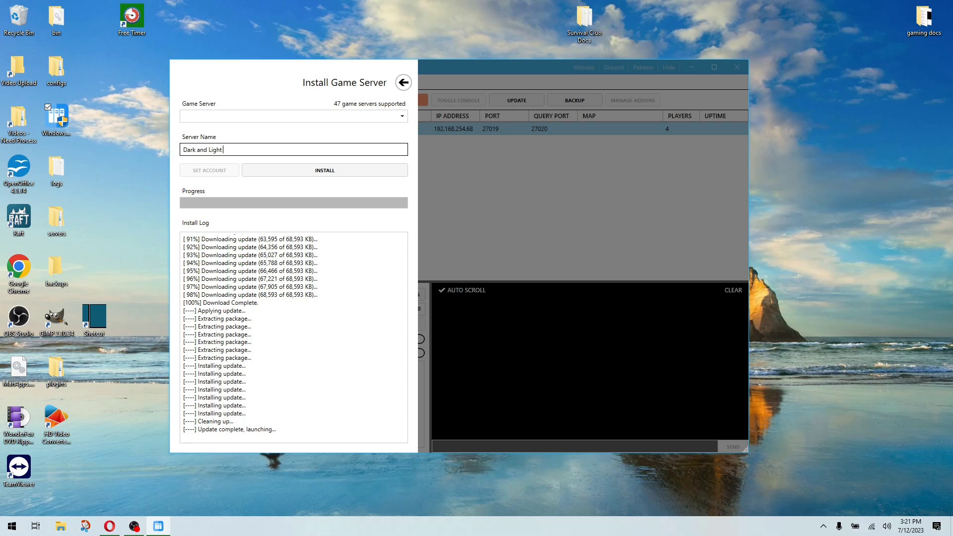
{"action": "left_click", "coordinate": [397, 116]}
{"action": "scroll", "coordinate": [387, 127], "scroll_direction": "down", "scroll_amount": 10}
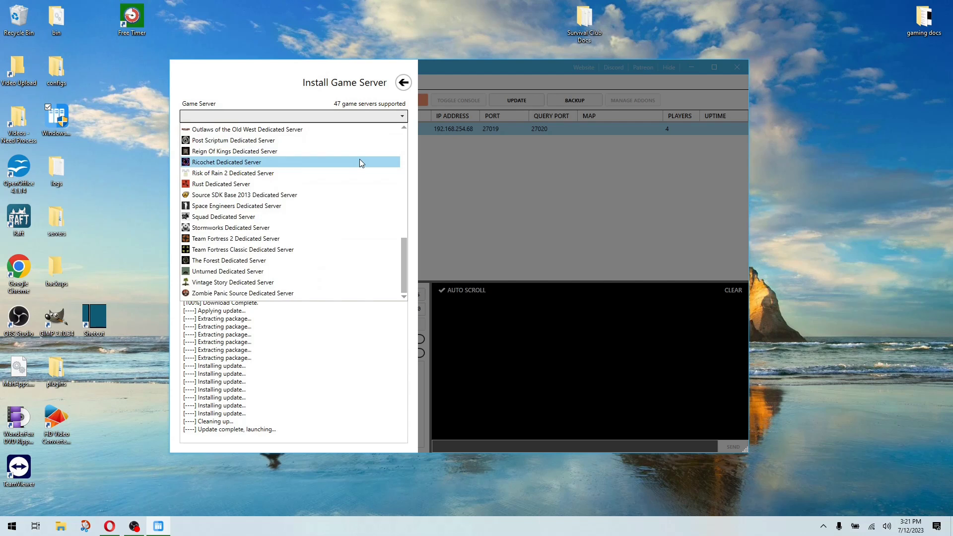
{"action": "scroll", "coordinate": [359, 159], "scroll_direction": "up", "scroll_amount": 8}
{"action": "scroll", "coordinate": [372, 174], "scroll_direction": "up", "scroll_amount": 3}
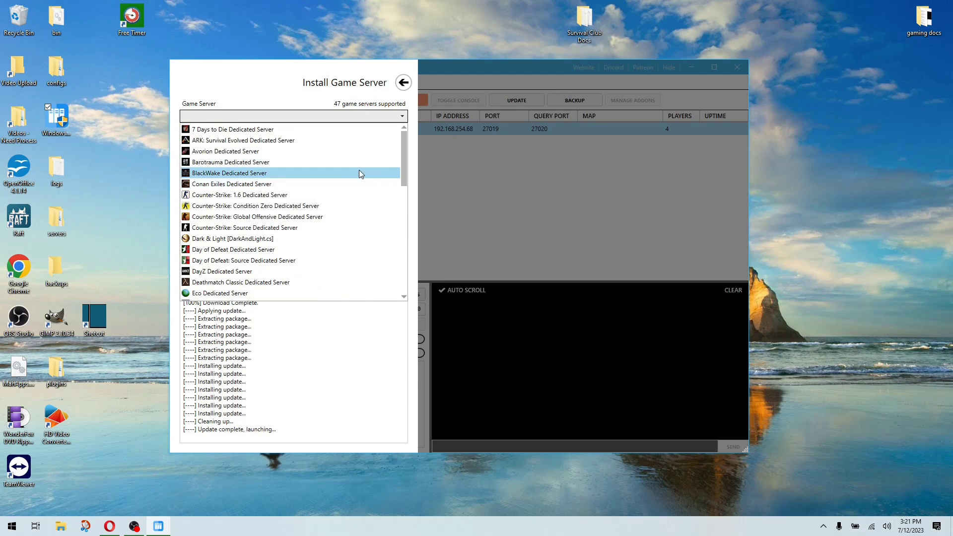
{"action": "scroll", "coordinate": [353, 179], "scroll_direction": "down", "scroll_amount": 1}
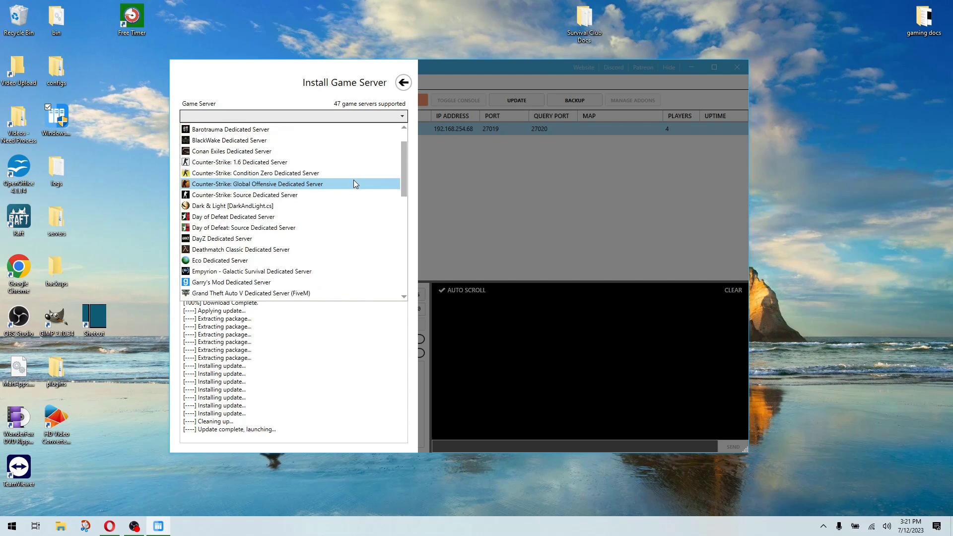
{"action": "left_click", "coordinate": [294, 206]}
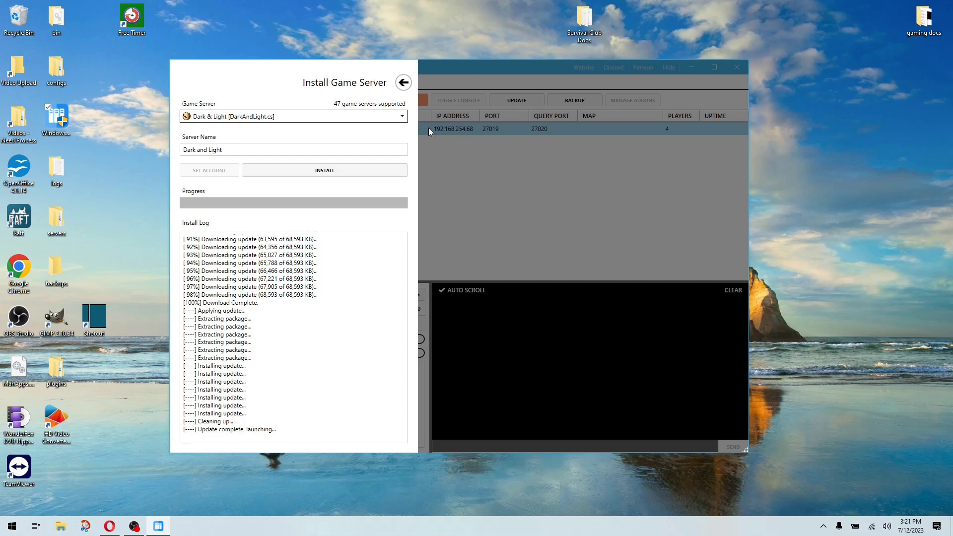
{"action": "left_click", "coordinate": [403, 83]}
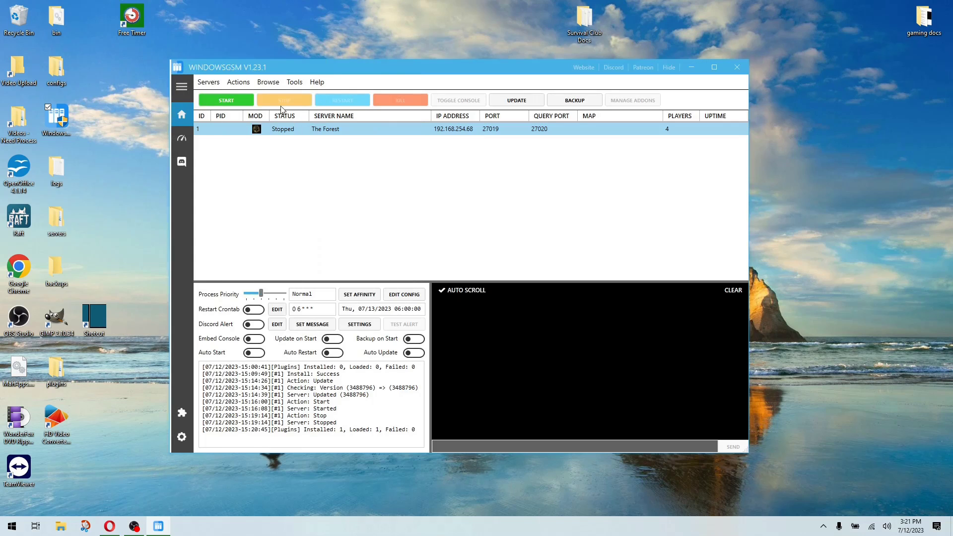
{"action": "left_click", "coordinate": [209, 83]}
{"action": "left_click", "coordinate": [211, 96]}
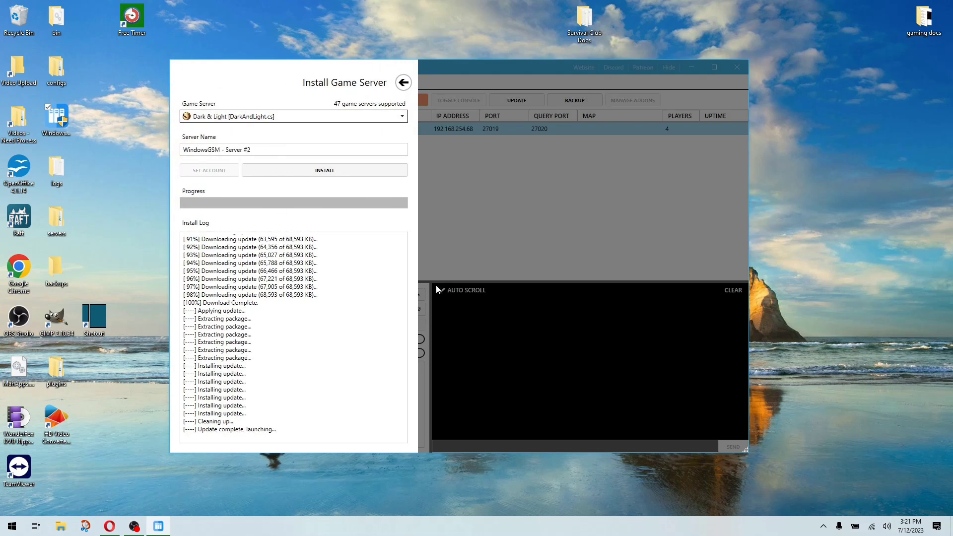
{"action": "left_click", "coordinate": [403, 83]}
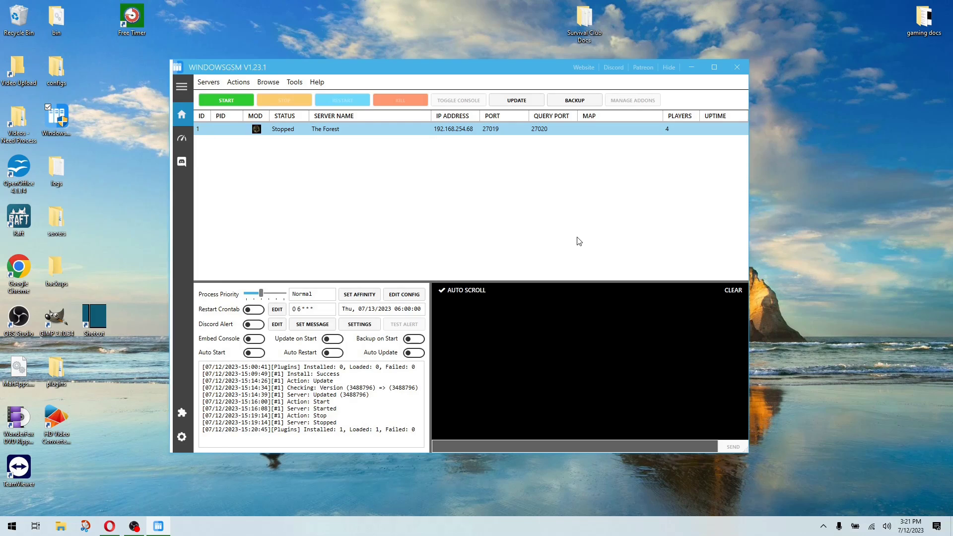